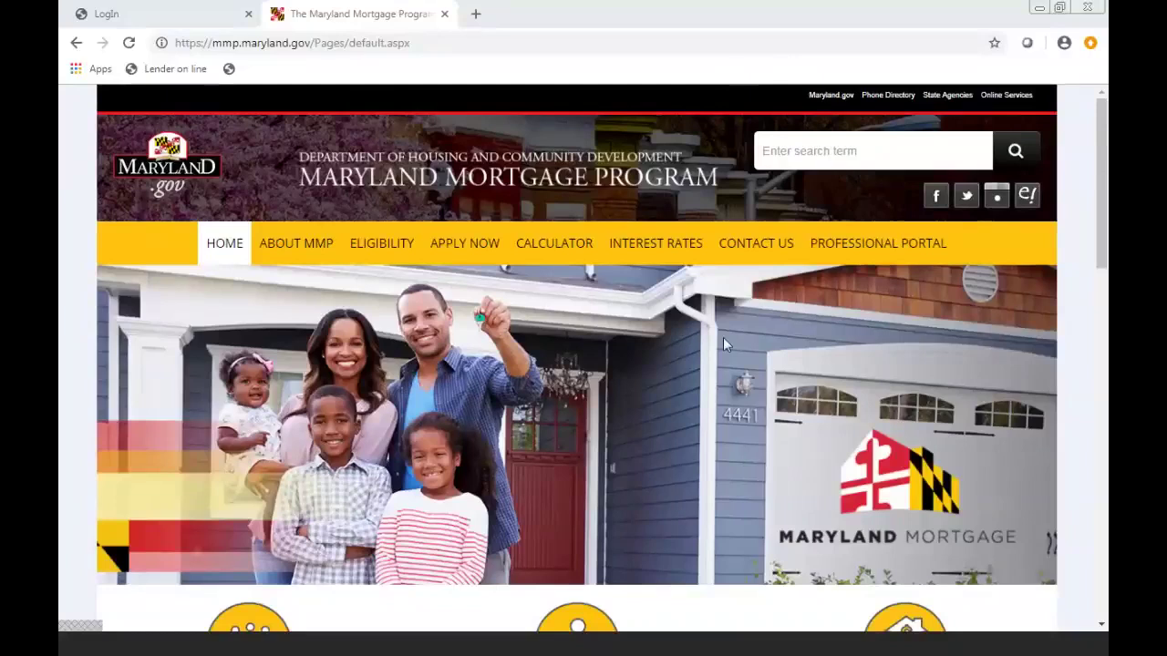
- Open the Professional Portal's Lender, Realtor and Partner Resources page and scroll to Program Information
left_click(911, 248)
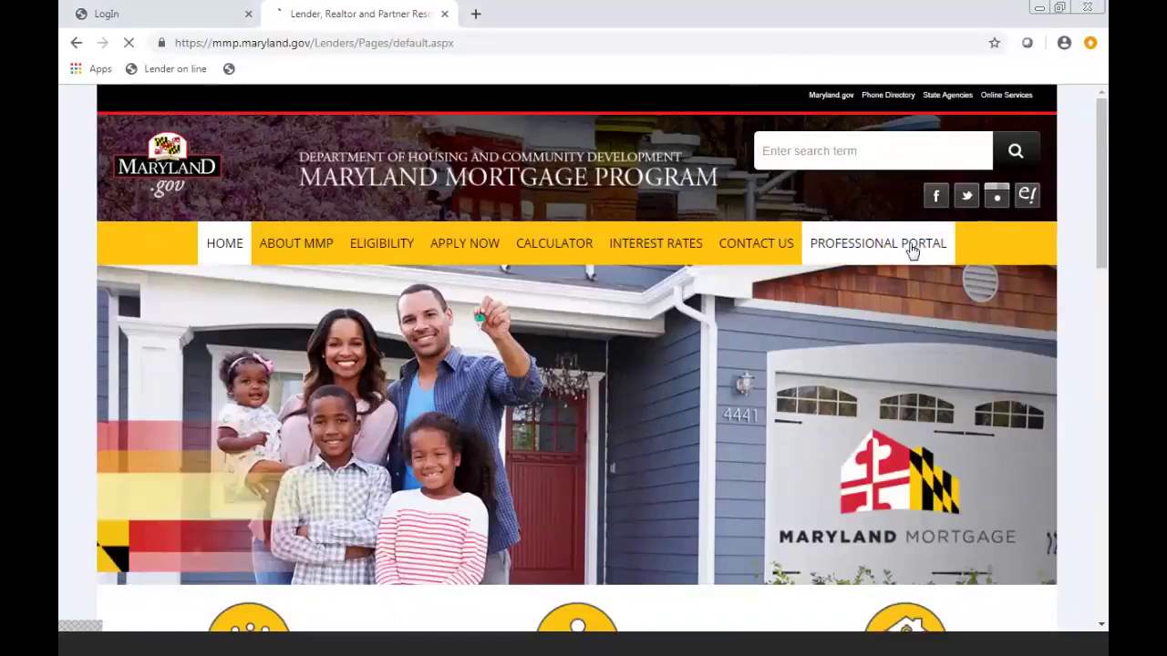
scroll(1083, 301, "down", 3)
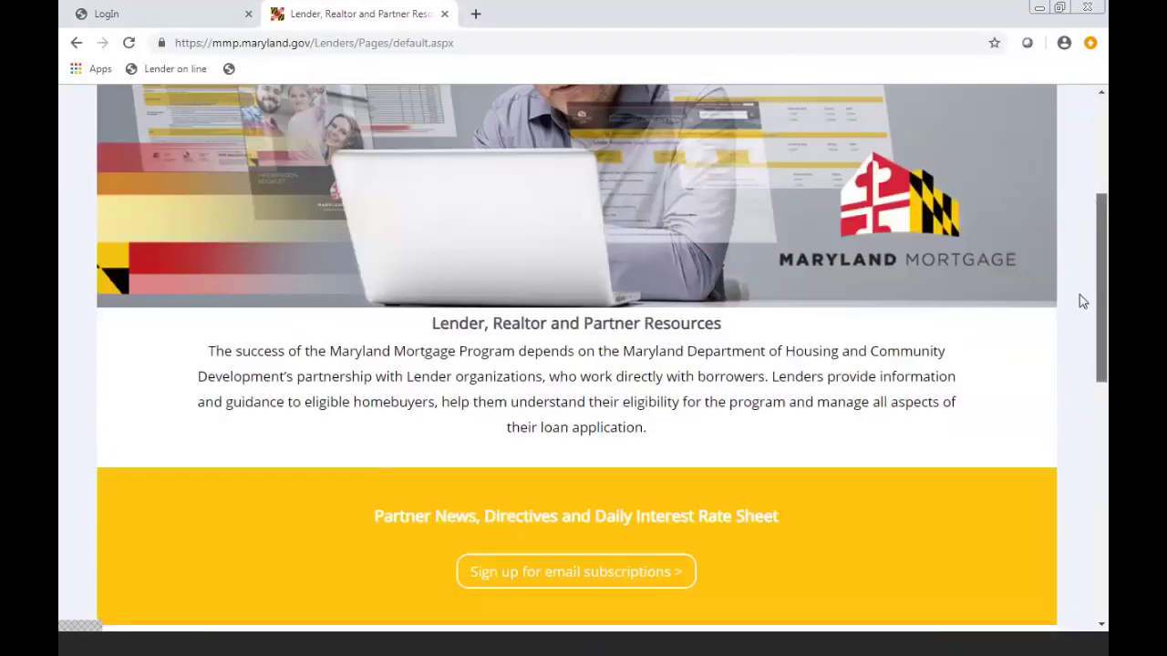
scroll(1070, 334, "down", 1)
scroll(1070, 333, "down", 2)
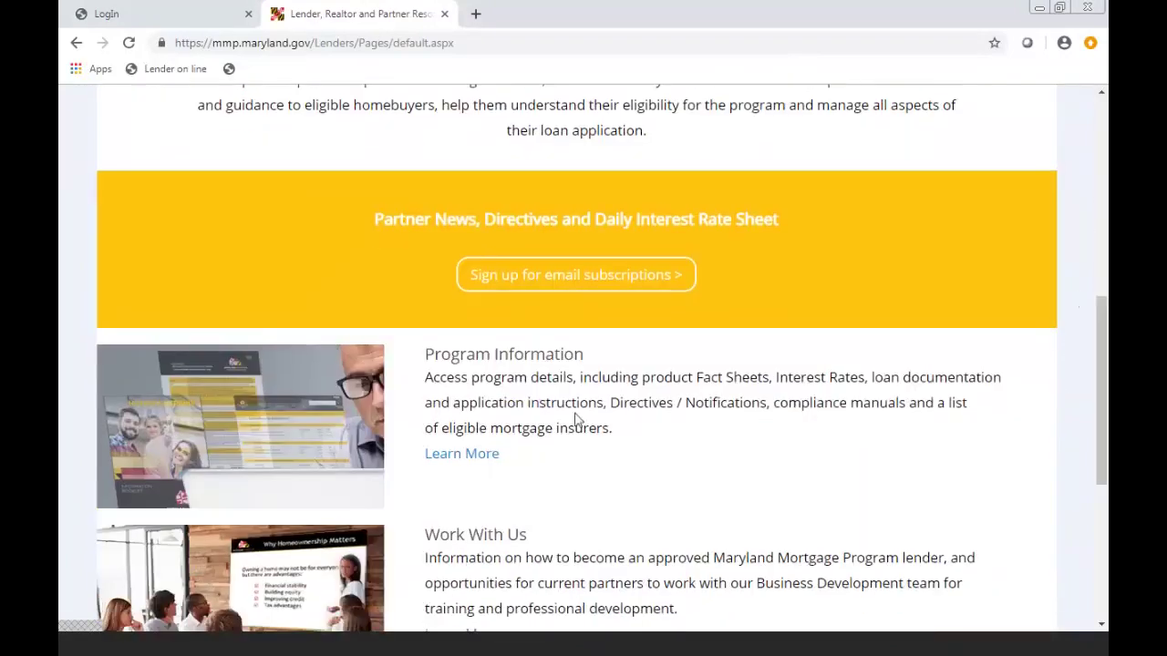
- Go from Program Information's Learn More page to the Loan Documentation page
left_click(483, 460)
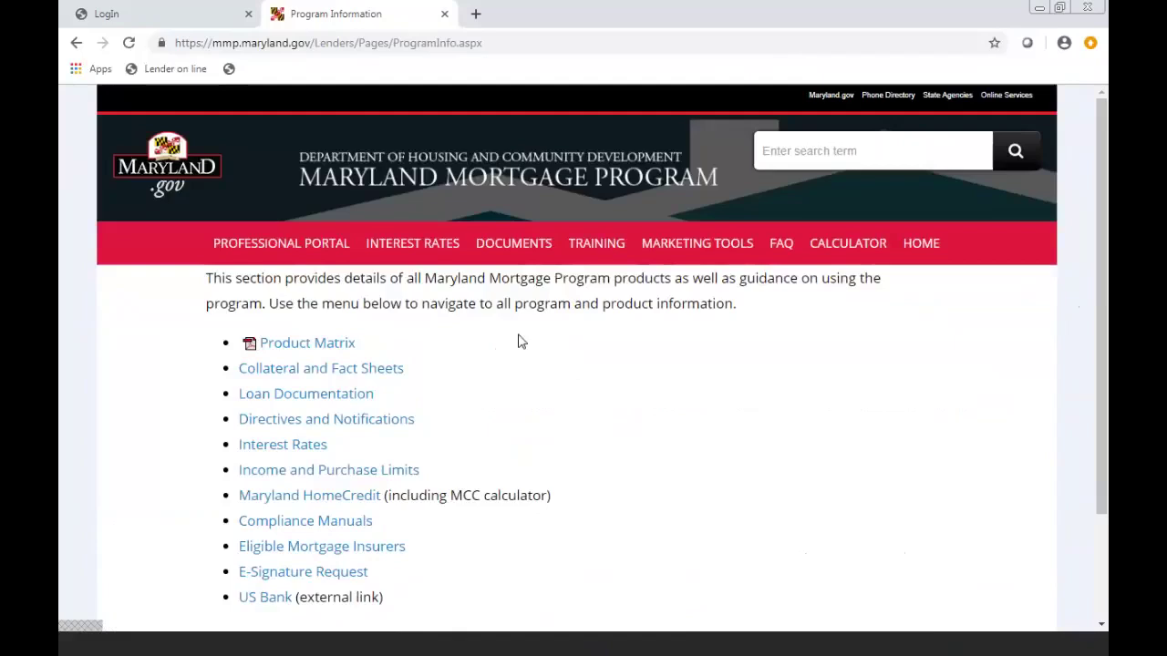
left_click(337, 399)
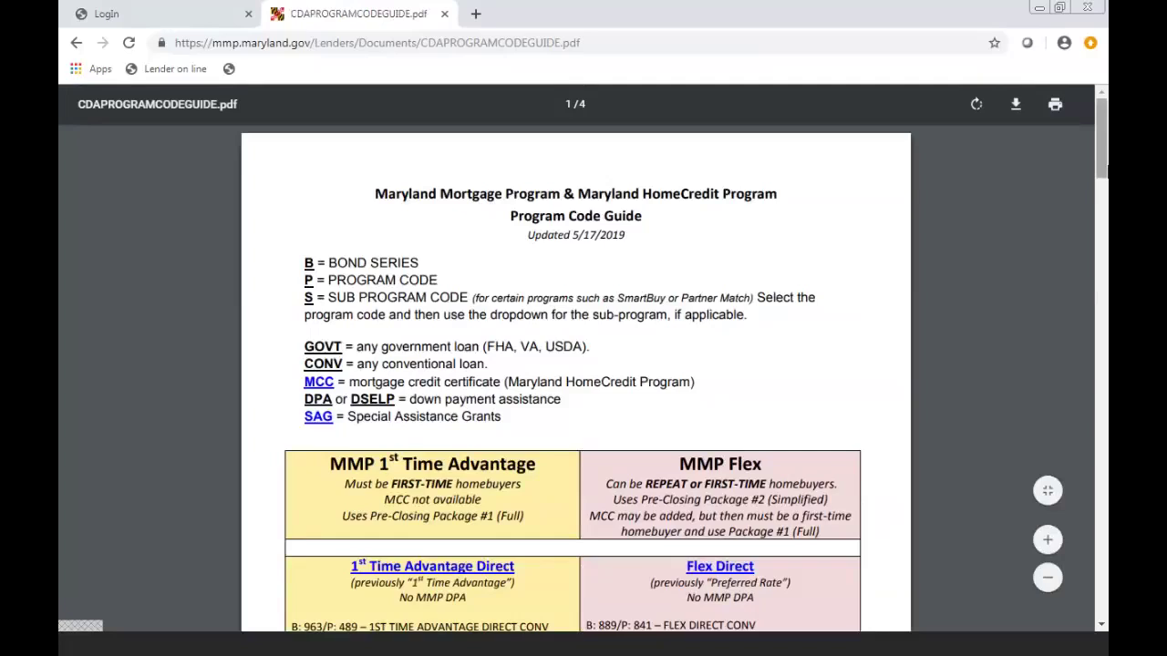
- Scroll through the Program Code Guide's program codes, then return to Loan Documentation
mouse_move(1101, 162)
left_mouse_down()
mouse_move(1102, 201)
mouse_move(1102, 176)
left_mouse_up()
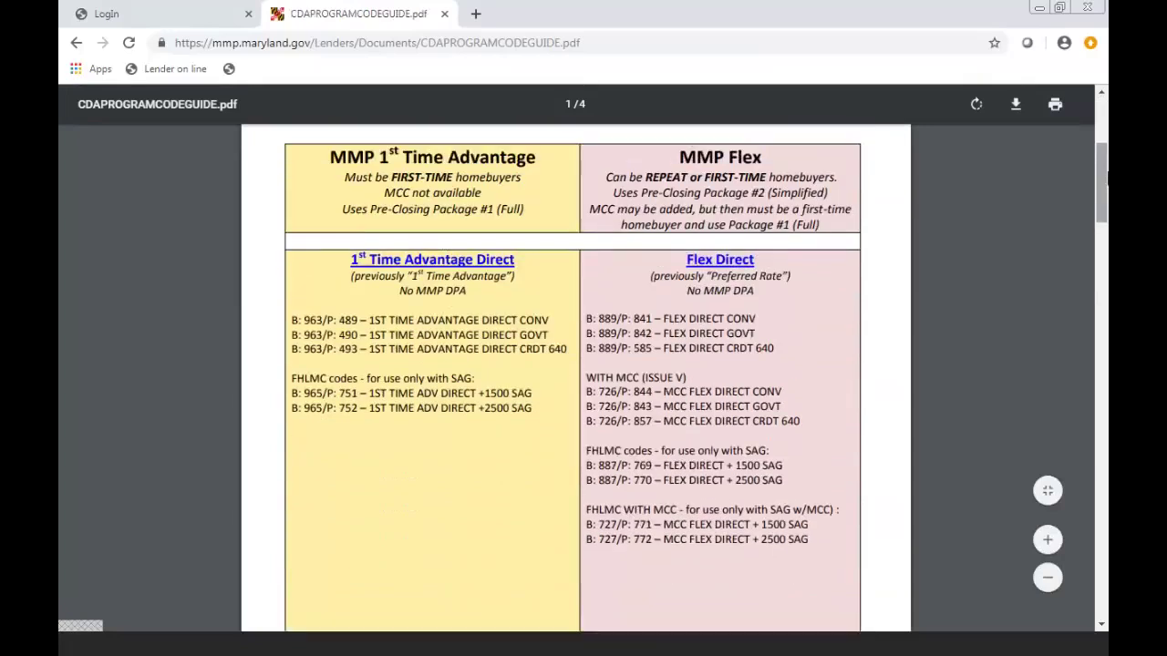
scroll(1102, 180, "down", 3)
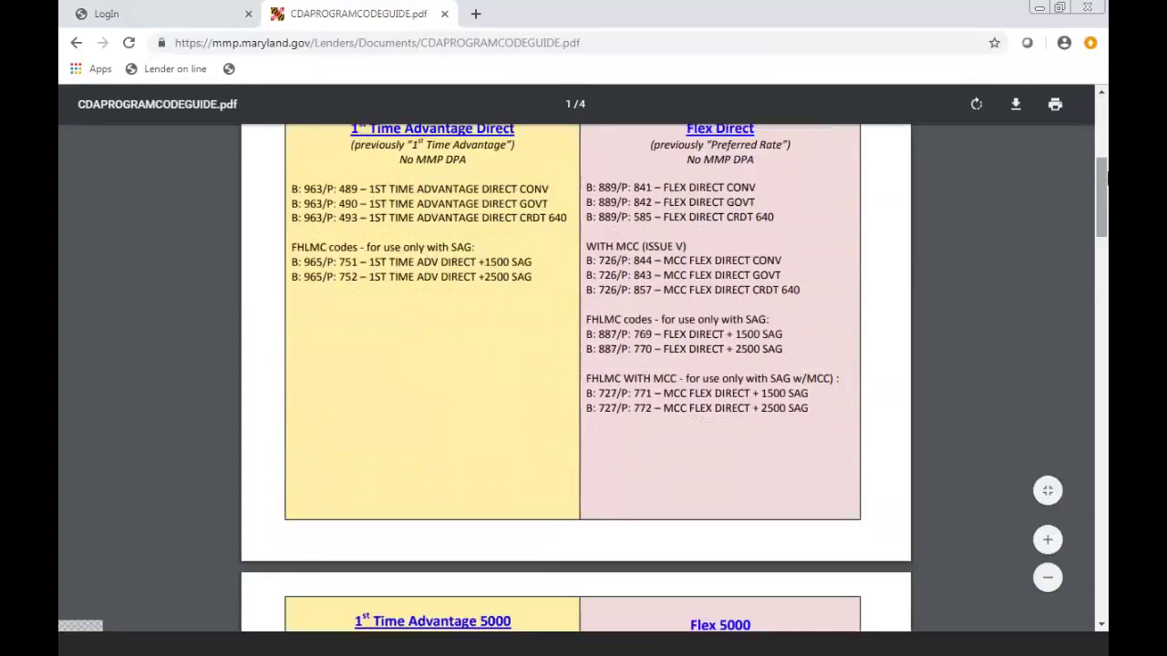
scroll(1103, 181, "down", 3)
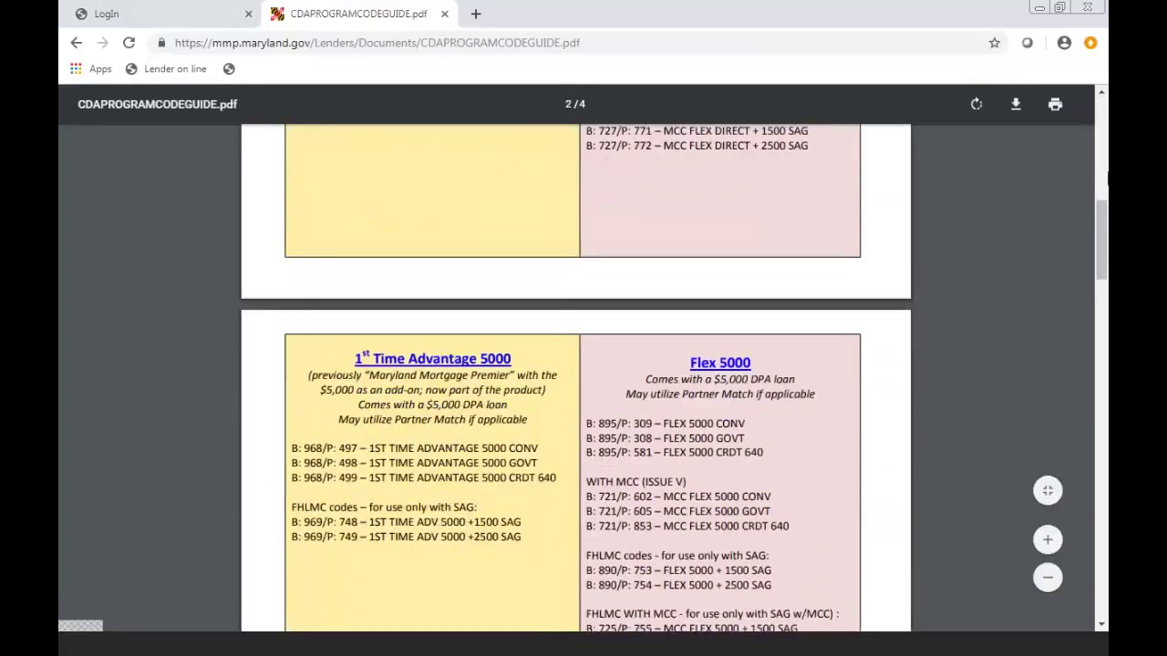
scroll(1108, 179, "down", 2)
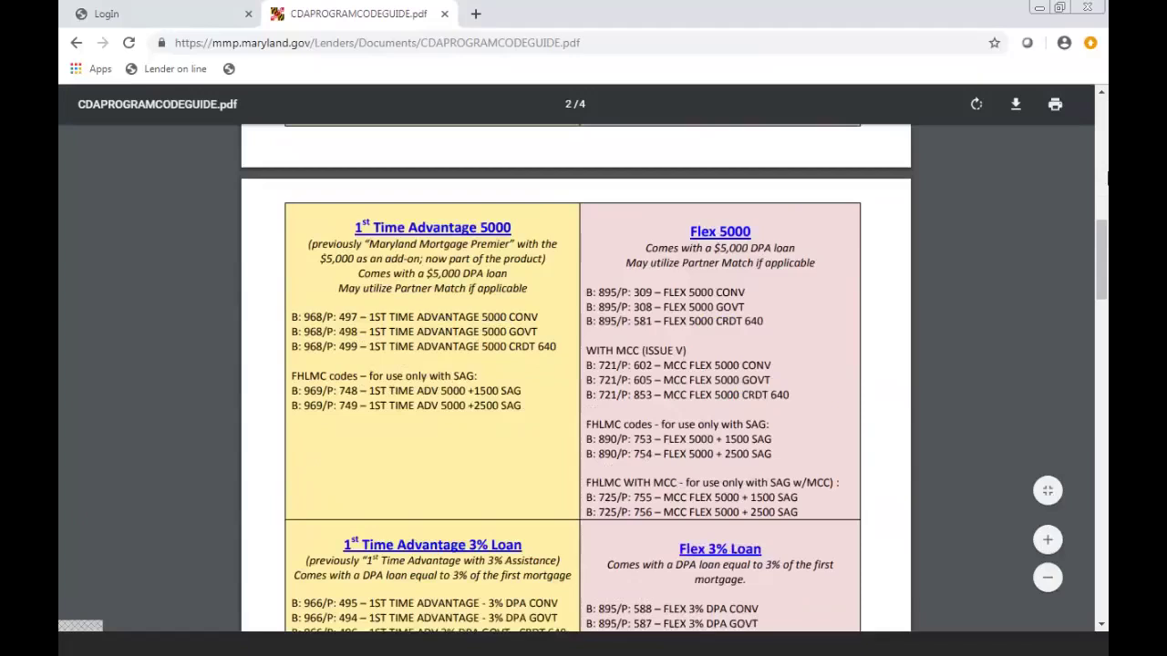
scroll(1107, 179, "down", 1)
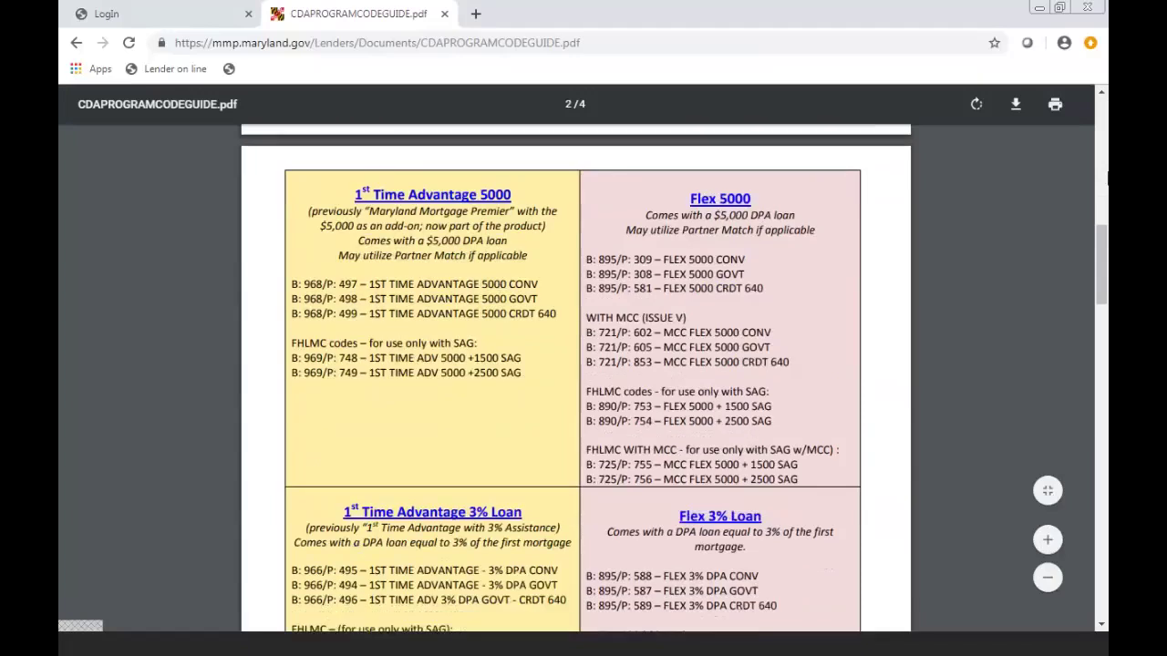
scroll(1108, 179, "down", 1)
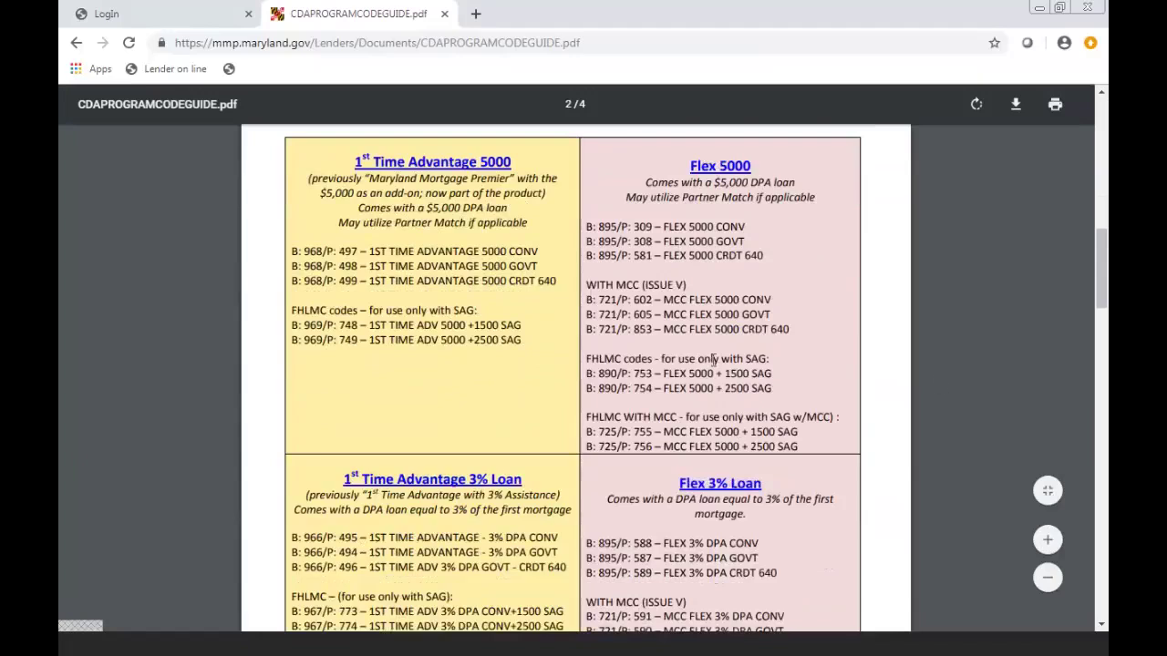
scroll(1105, 328, "down", 8)
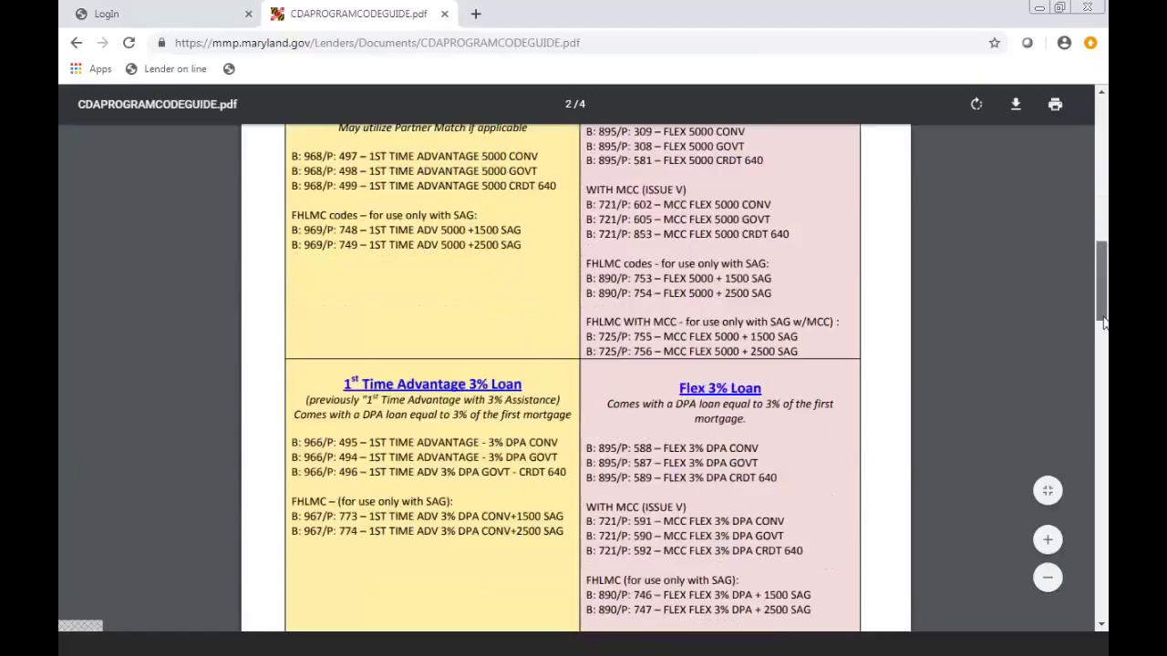
left_click_drag(1102, 339, 1102, 164)
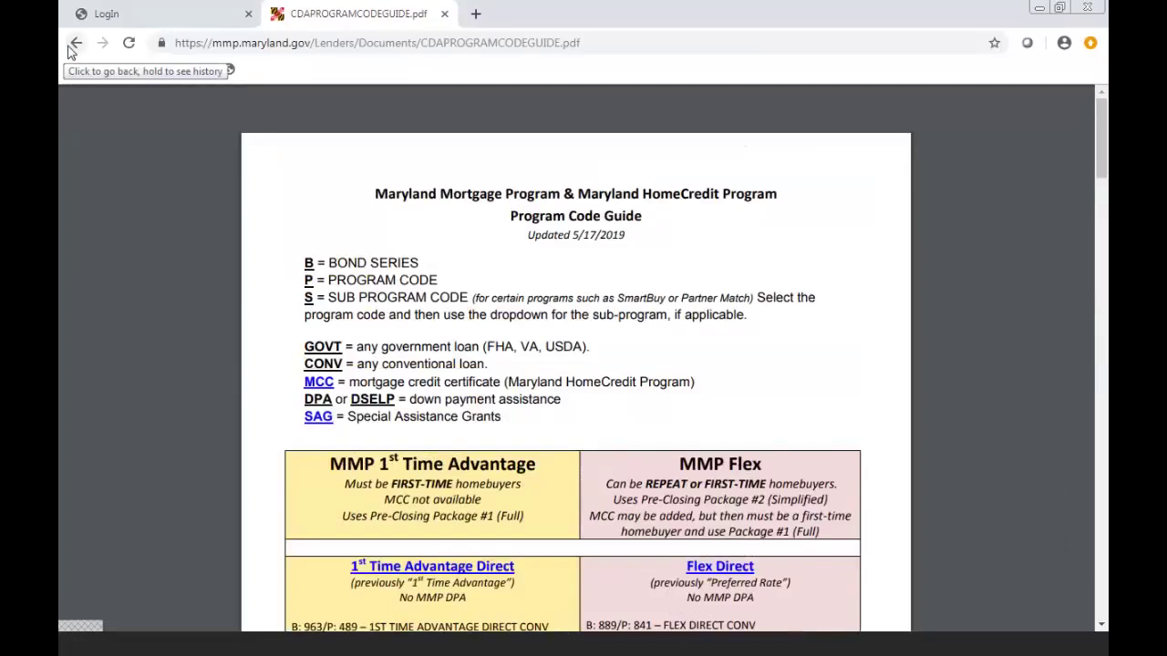
left_click(75, 44)
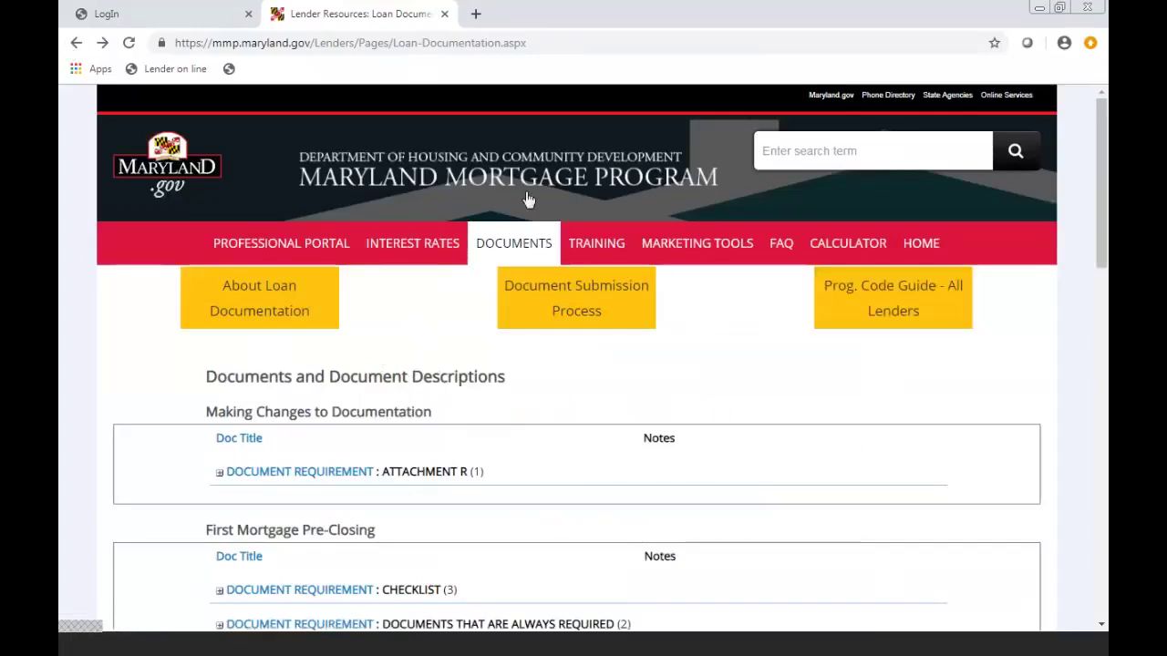
- Sign in to Lender Online with the saved user name and the account password
left_click(209, 16)
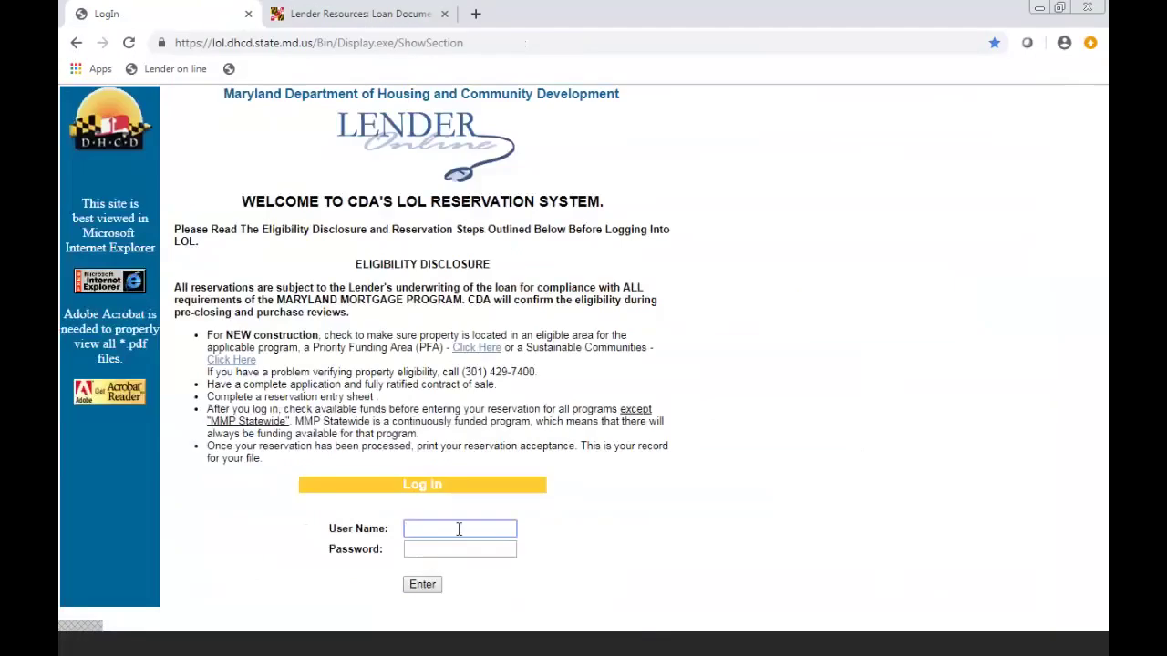
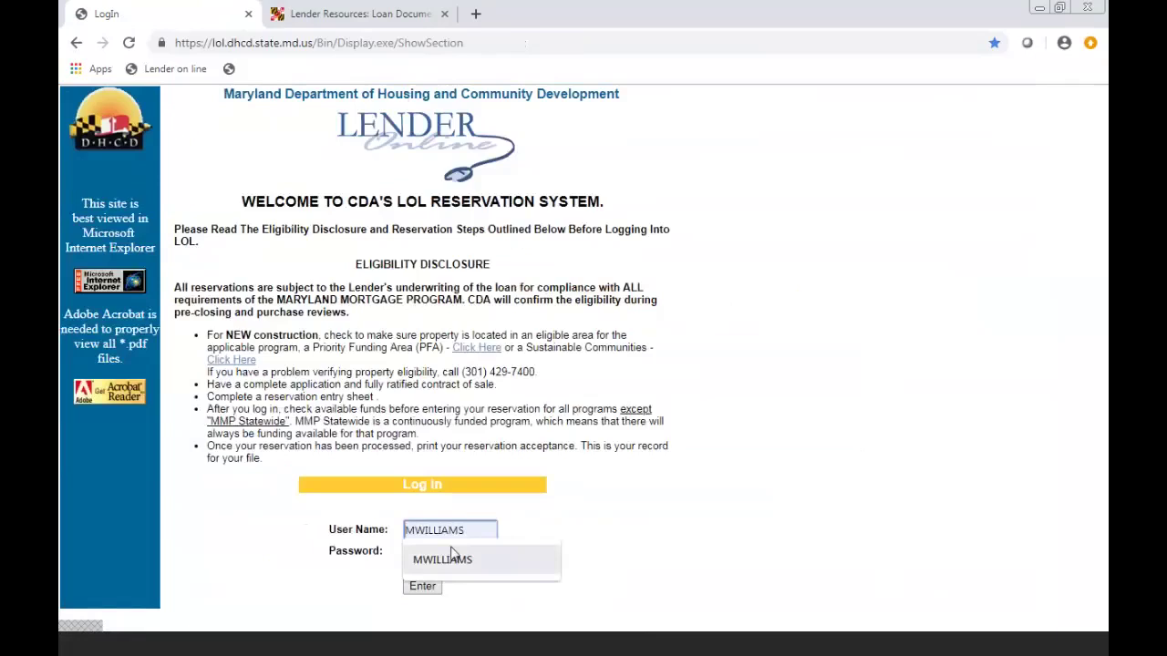
left_click(450, 556)
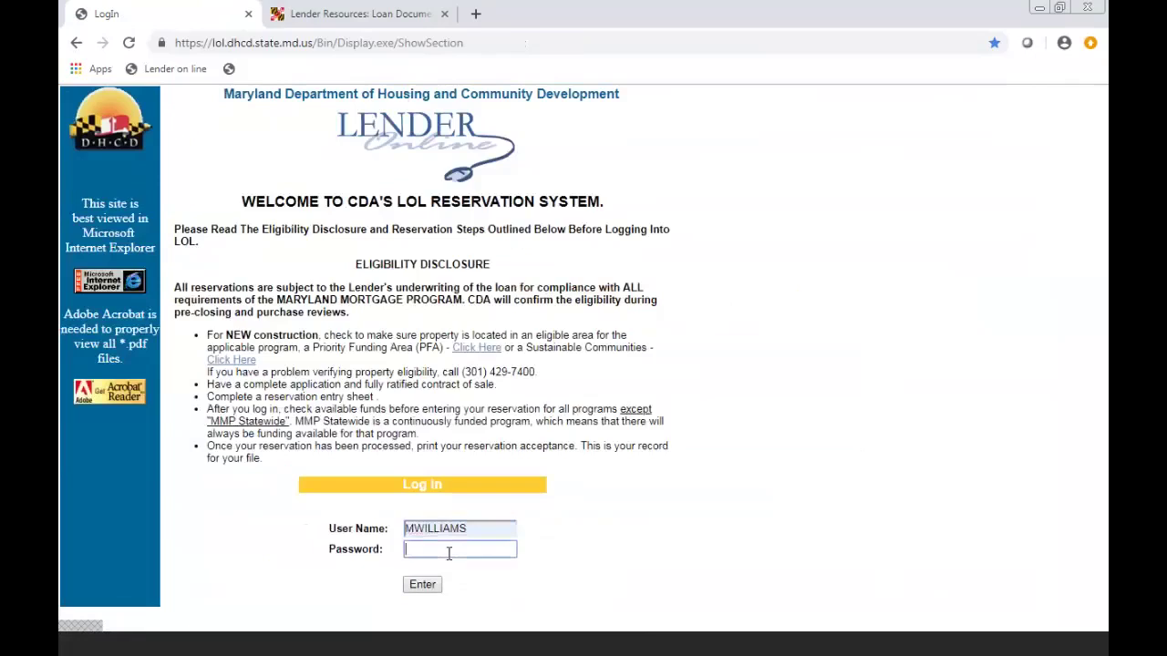
type("*********")
left_click(421, 586)
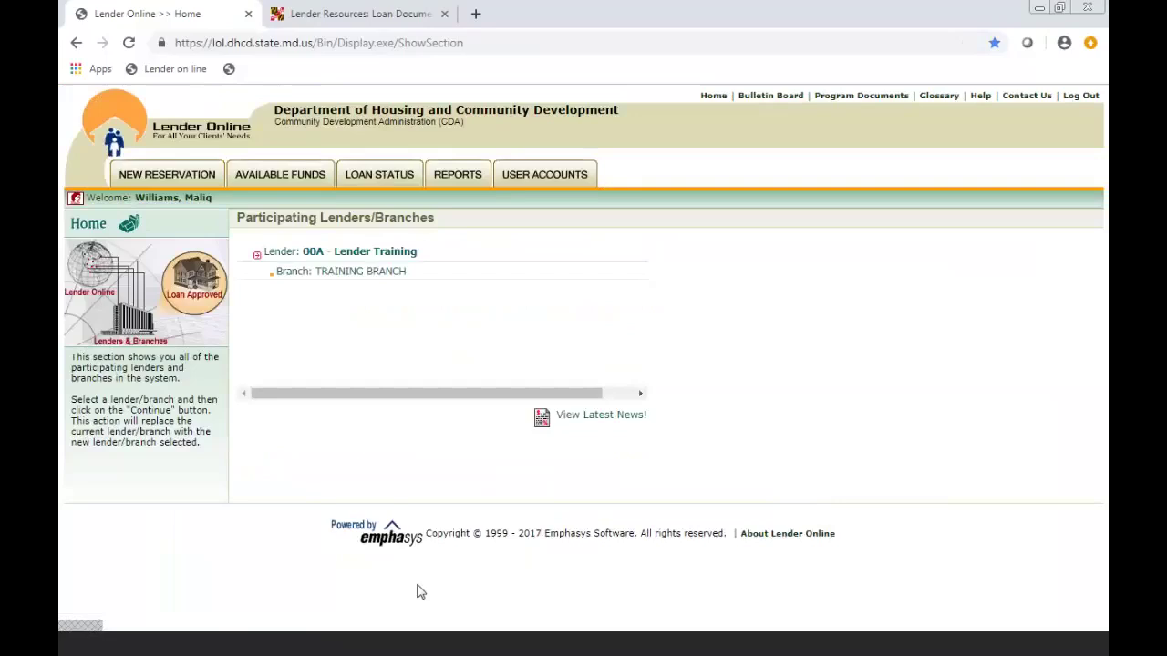
- Begin a New Reservation and pick program MCC FLEX 5000 CONV - 602 under Series 721
left_click(185, 177)
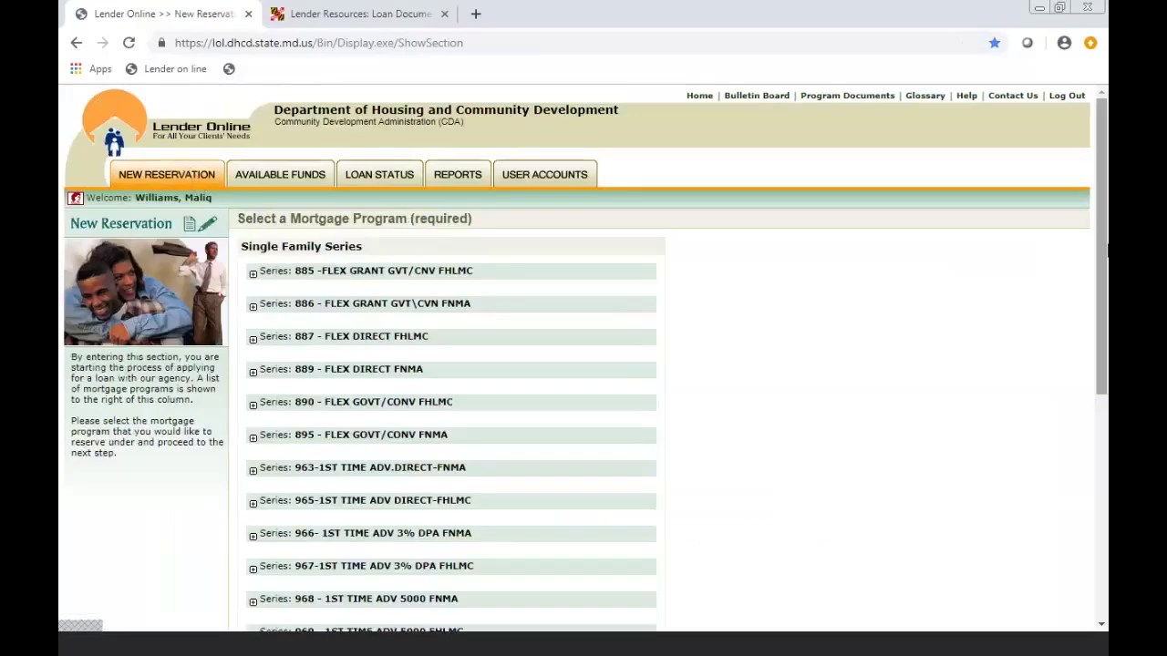
left_click_drag(1102, 256, 1094, 547)
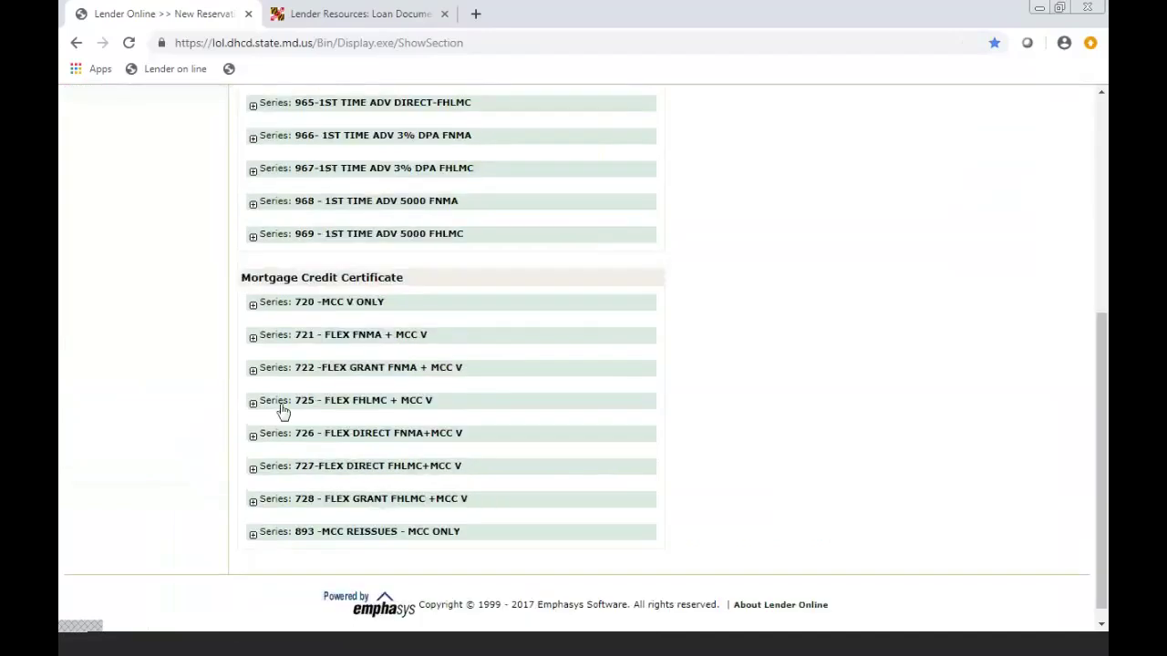
left_click(253, 339)
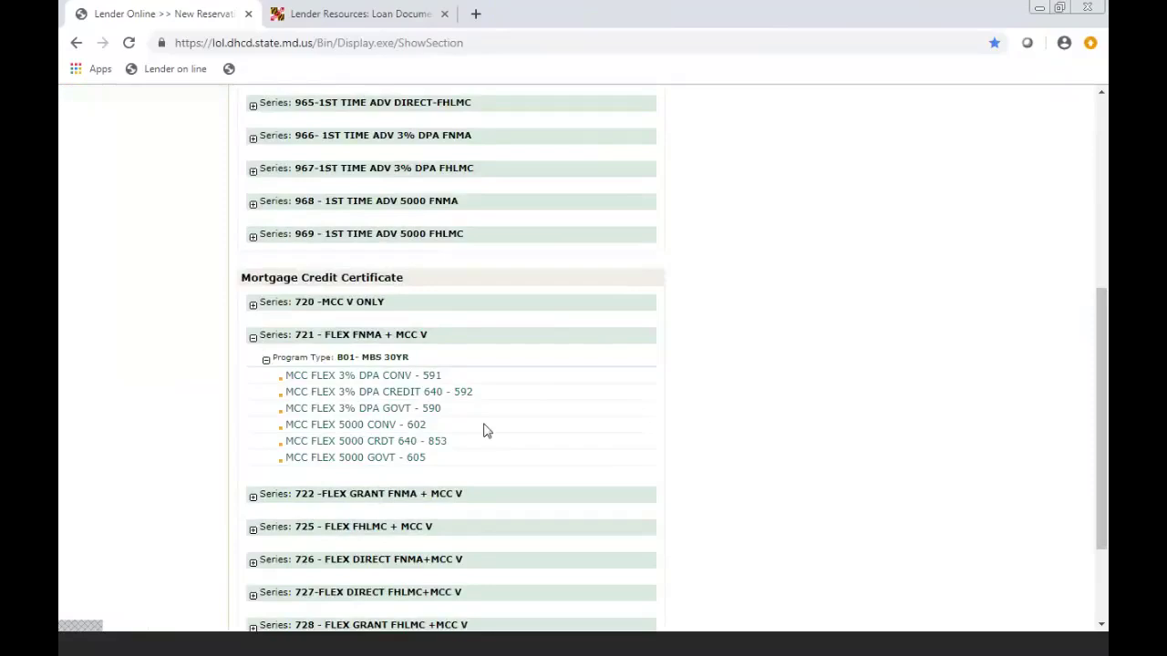
left_click(407, 436)
left_click(386, 429)
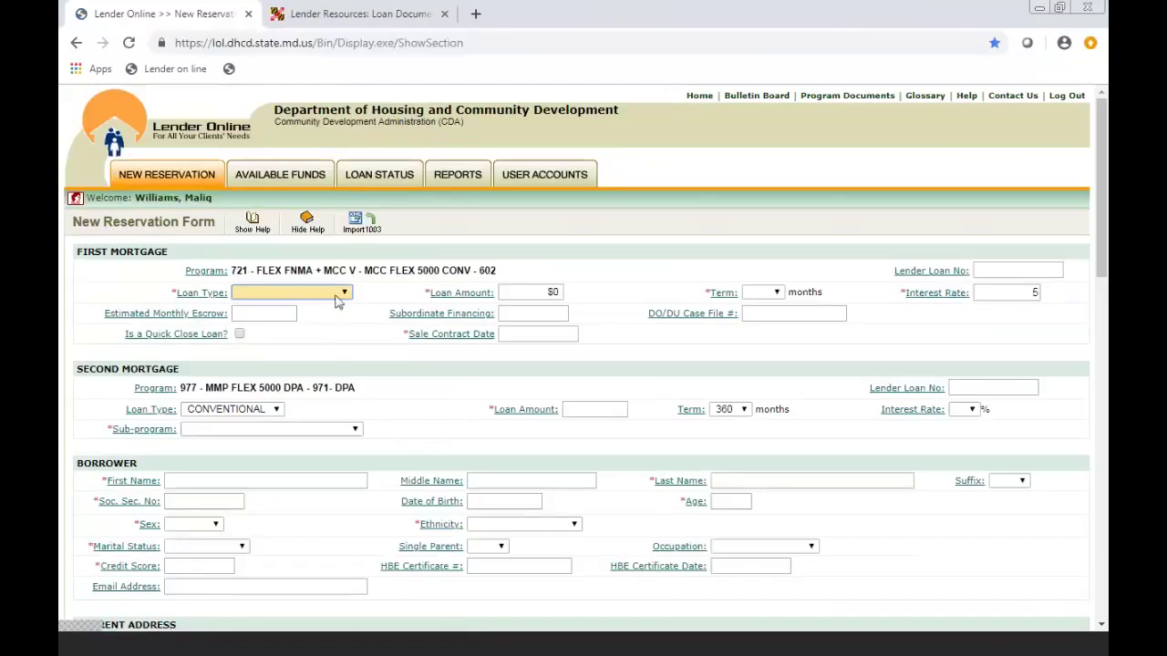
- Set the first mortgage to a $200,000 conventional loan, 360 months at 5.0000%
left_click(339, 294)
left_click(331, 318)
left_click(560, 292)
type("2")
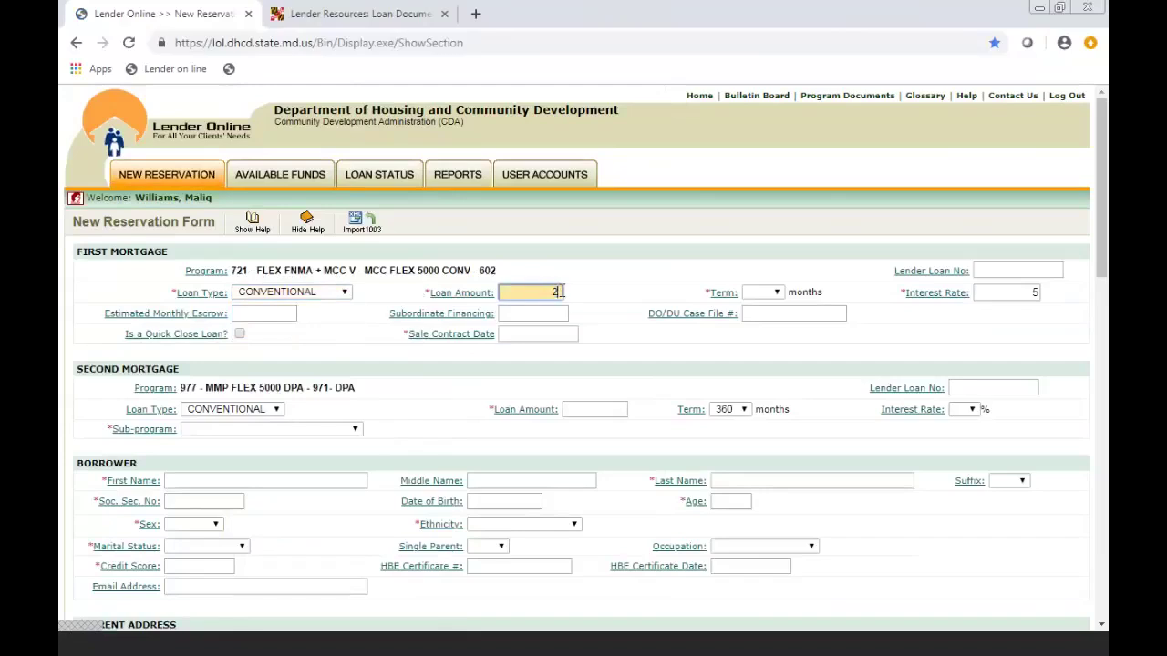
type("00,000")
left_click(607, 283)
left_click(775, 291)
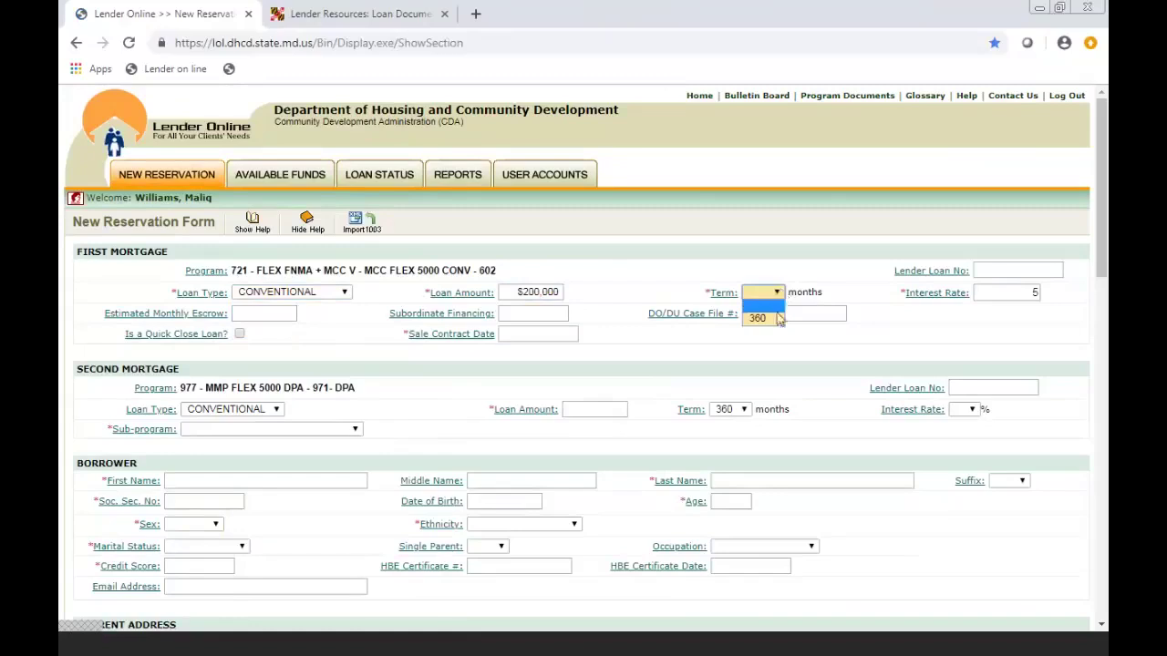
left_click(761, 318)
left_click(1005, 292)
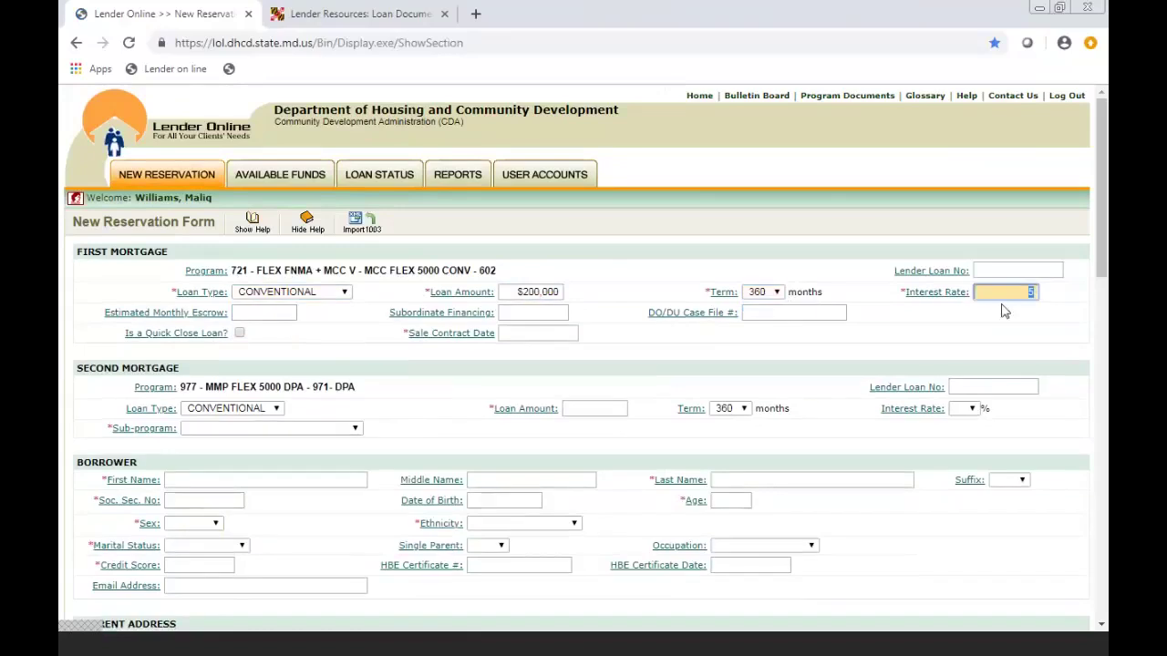
left_click(1003, 312)
- Enter the first mortgage's lender loan number and sale contract date 05/24/2019
left_click(1001, 273)
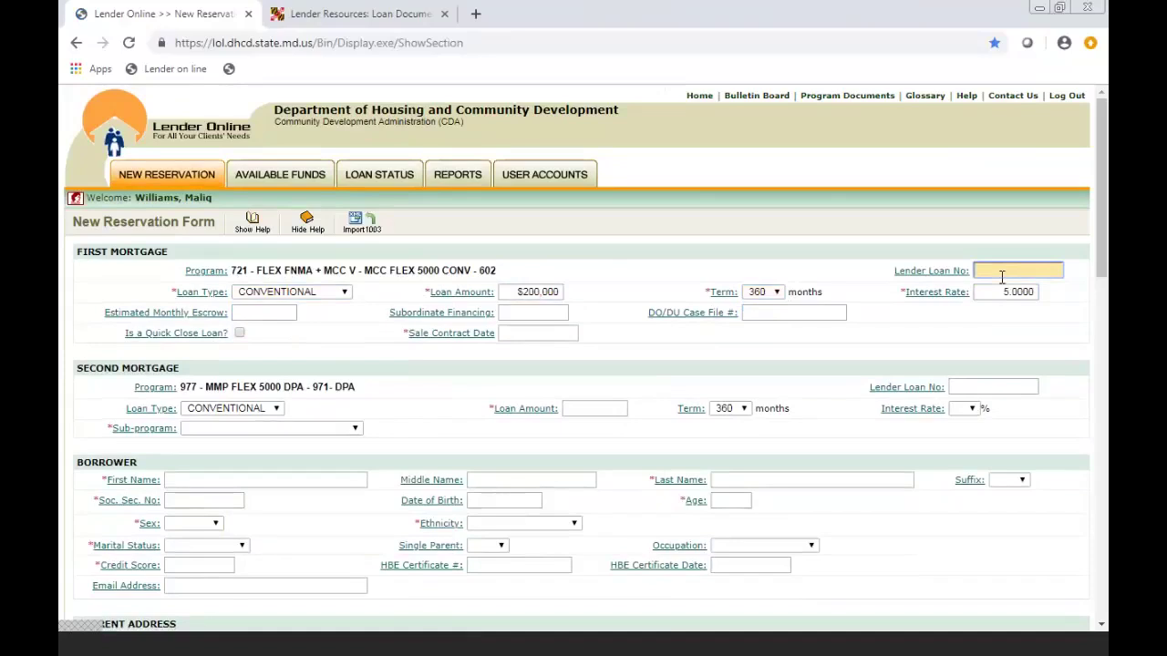
type("12345")
left_click(515, 333)
type("05")
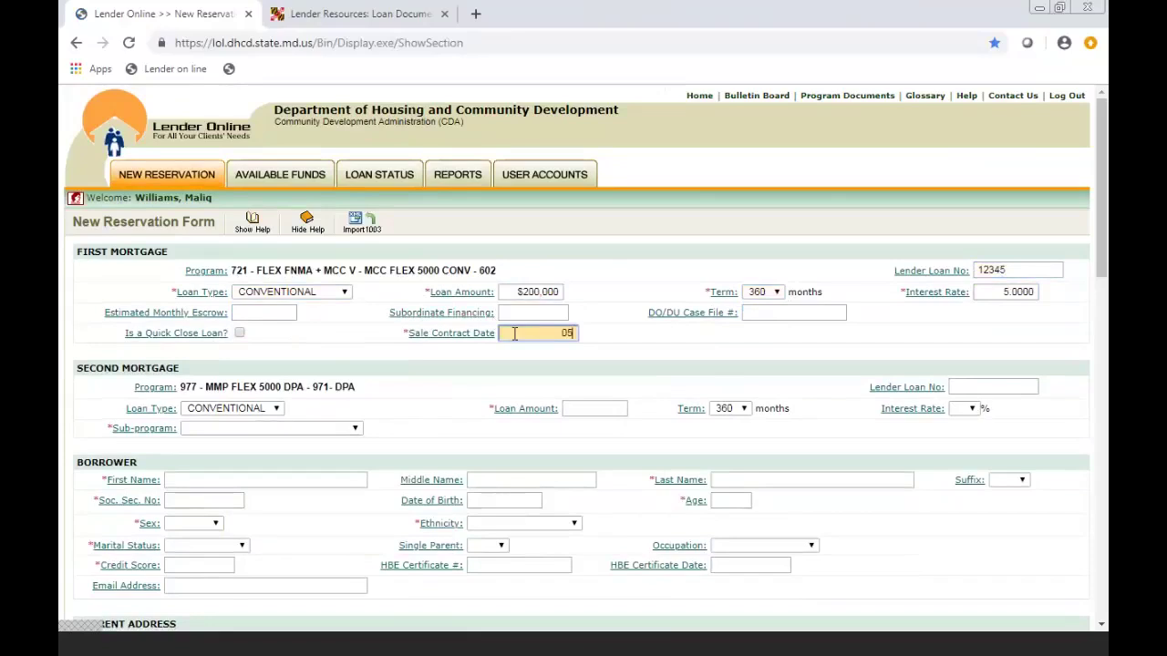
type("/24/2019")
left_click(501, 379)
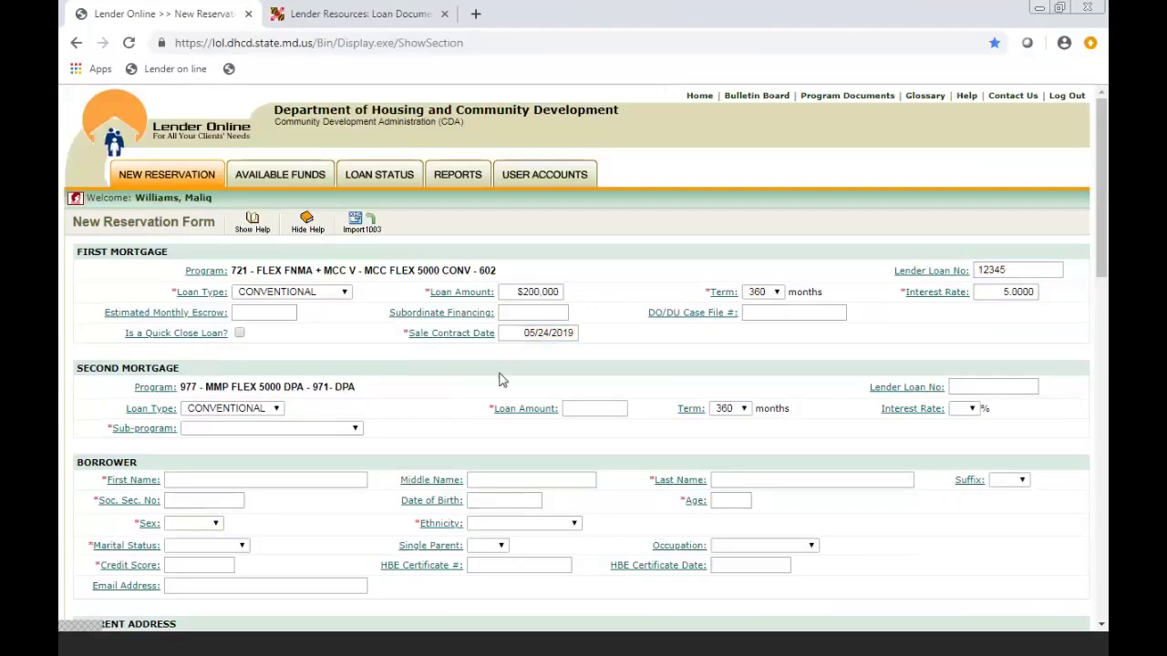
- Give the second mortgage a conventional $5,000 amount, 360-month term and 0% rate
left_click_drag(1102, 187, 1106, 233)
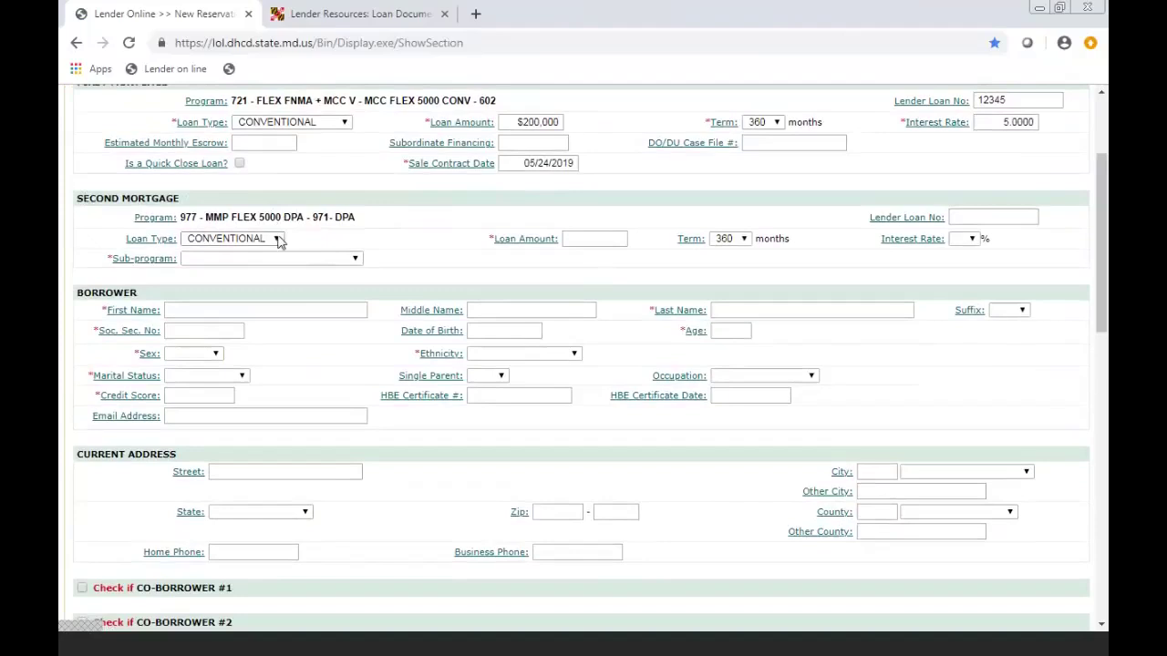
left_click(278, 240)
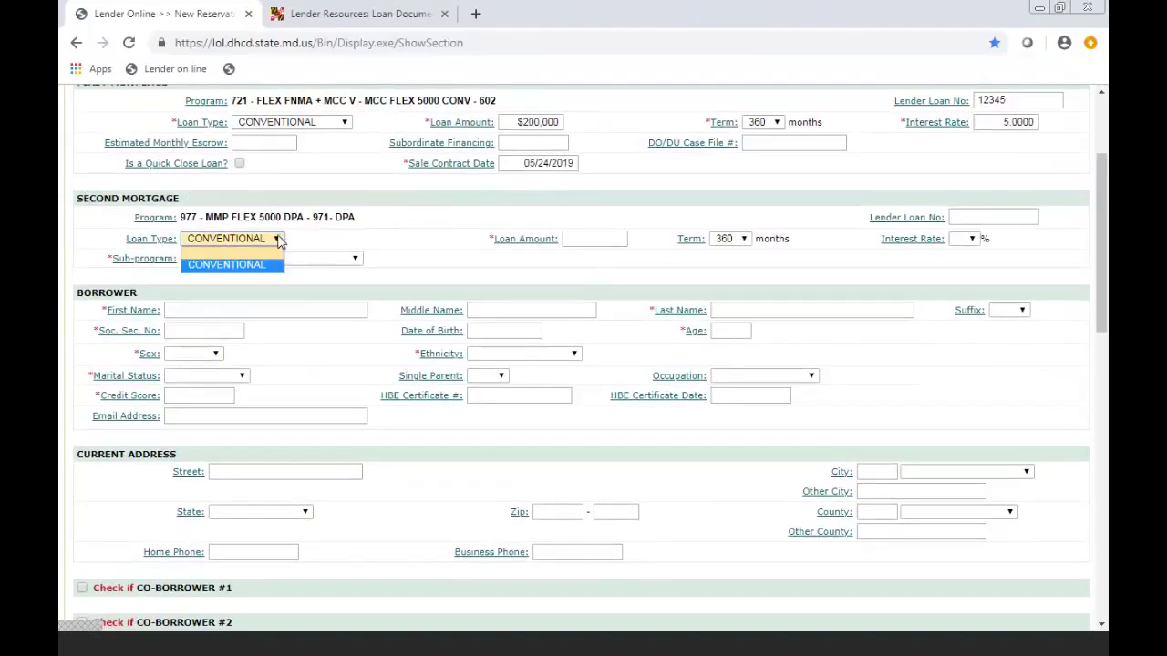
left_click(278, 240)
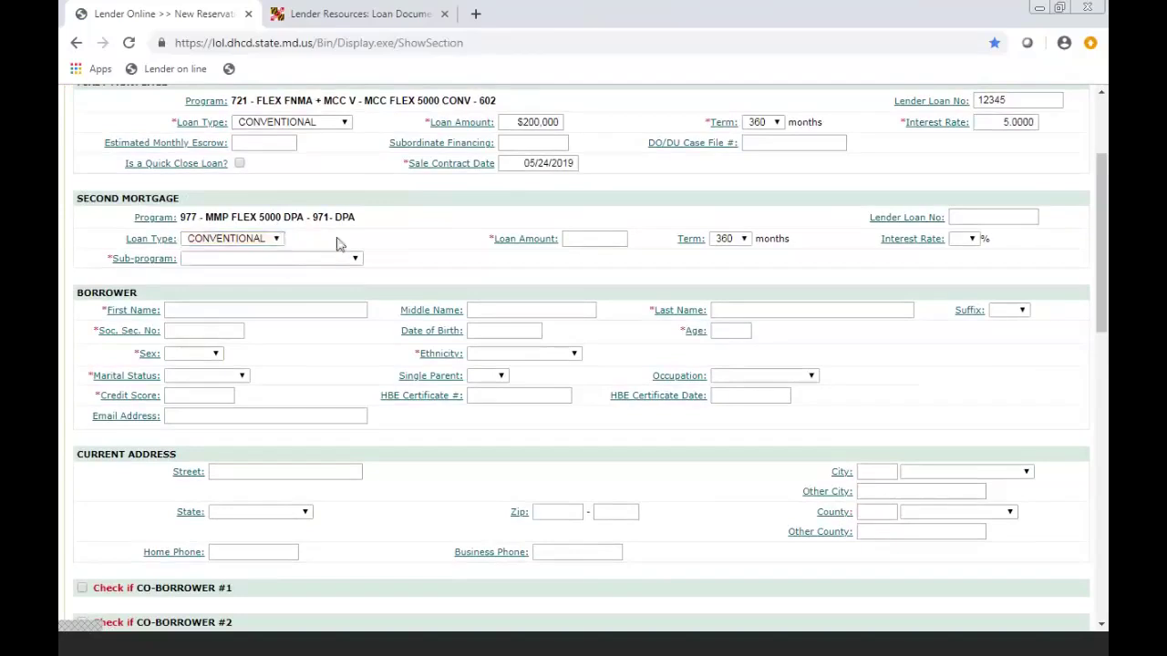
left_click(583, 241)
type("5000")
left_click(589, 260)
left_click(742, 239)
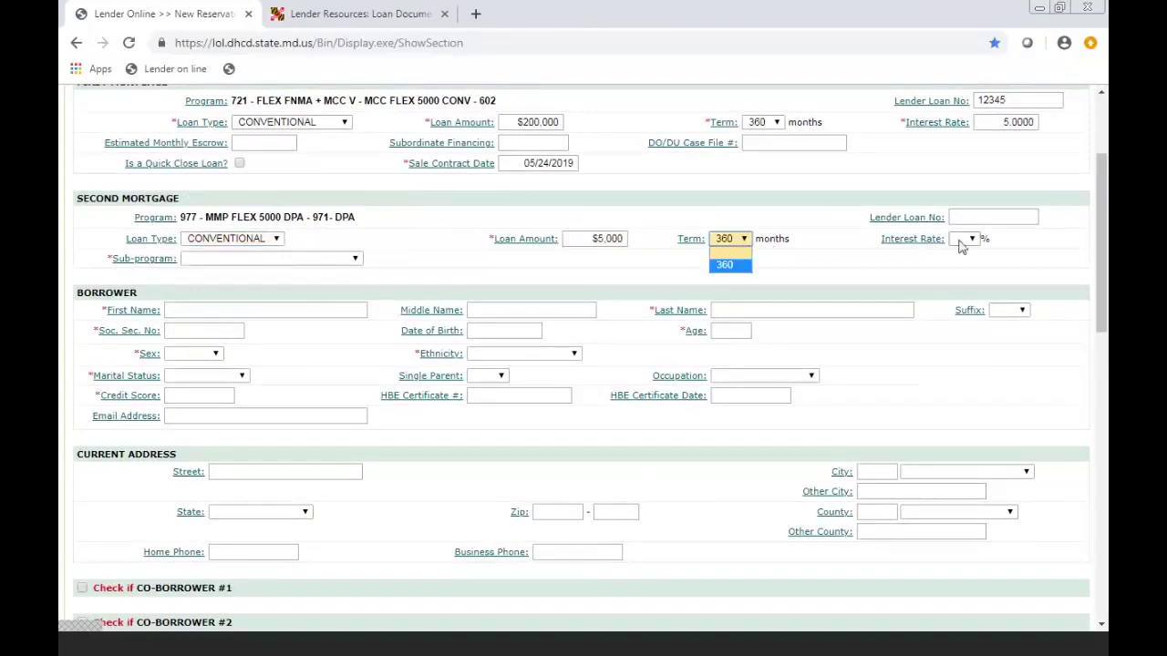
left_click(964, 241)
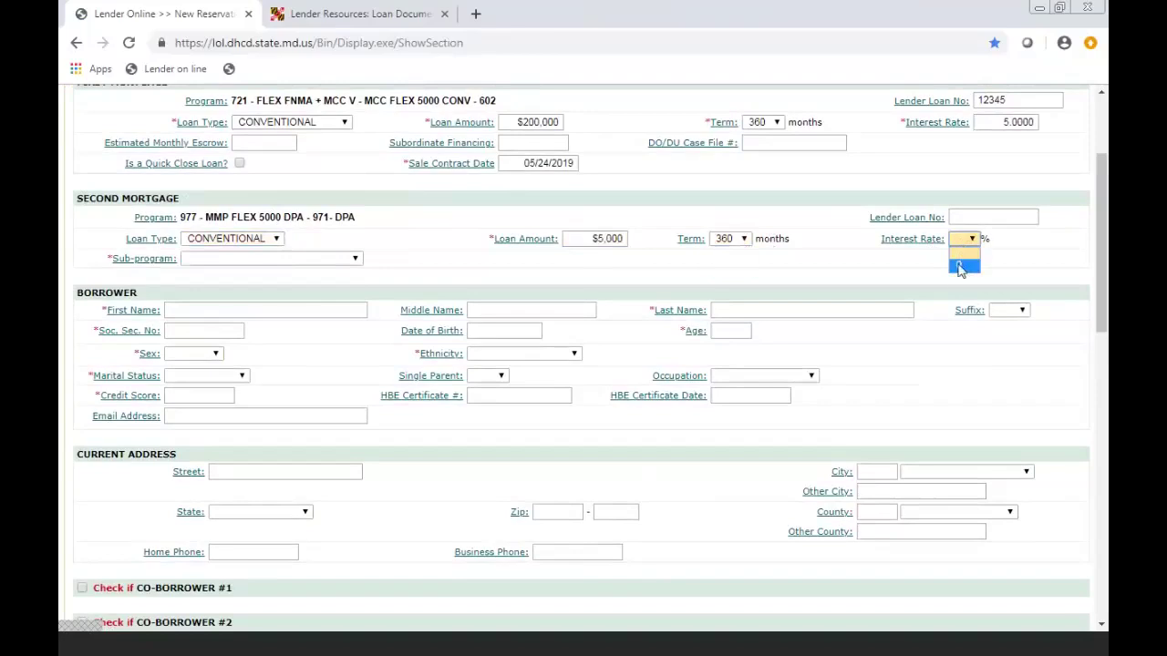
left_click(960, 266)
- Enter the second mortgage's lender loan number and choose sub-program 800- DPA ONLY
left_click(989, 212)
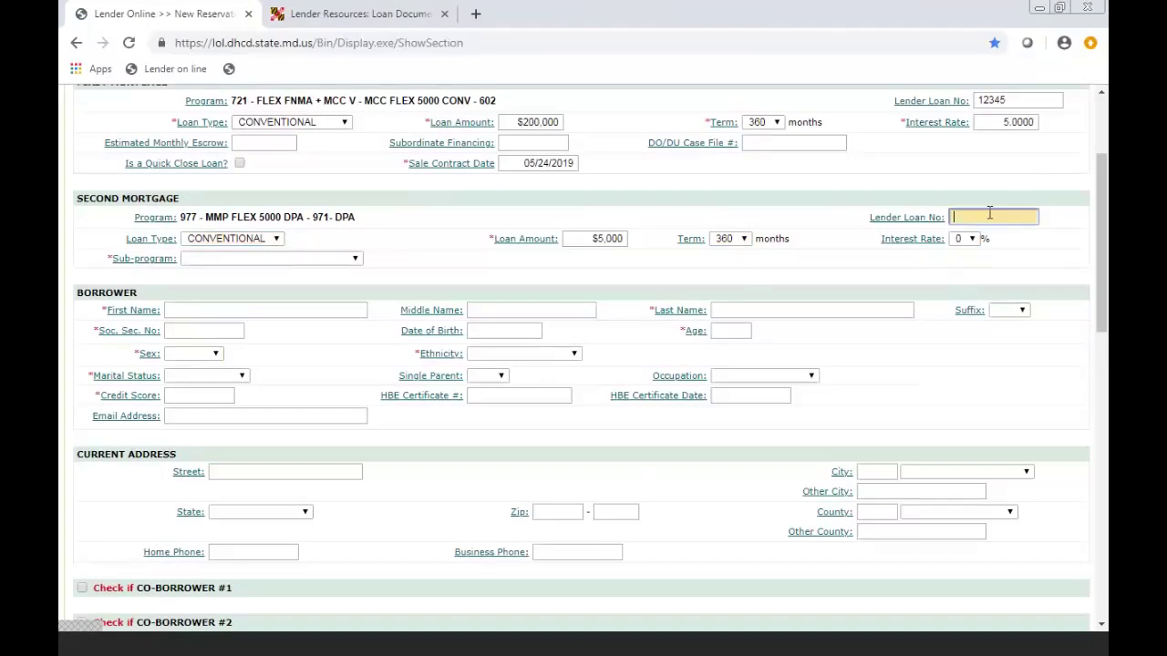
type("23455")
left_click(816, 251)
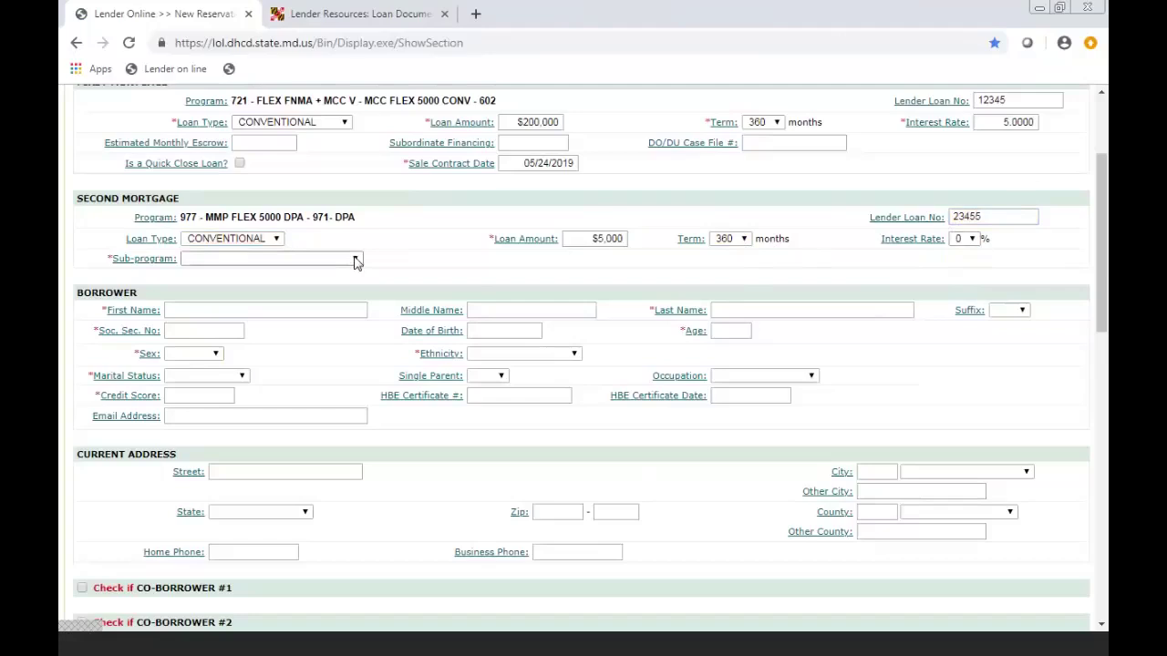
left_click(356, 262)
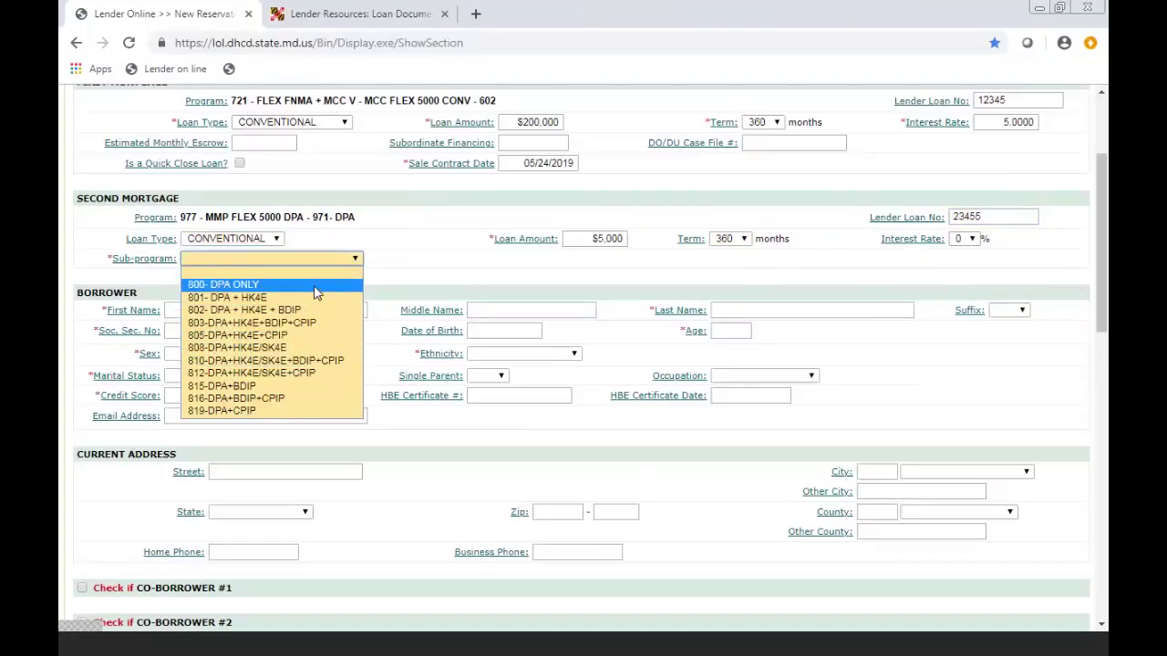
left_click(316, 286)
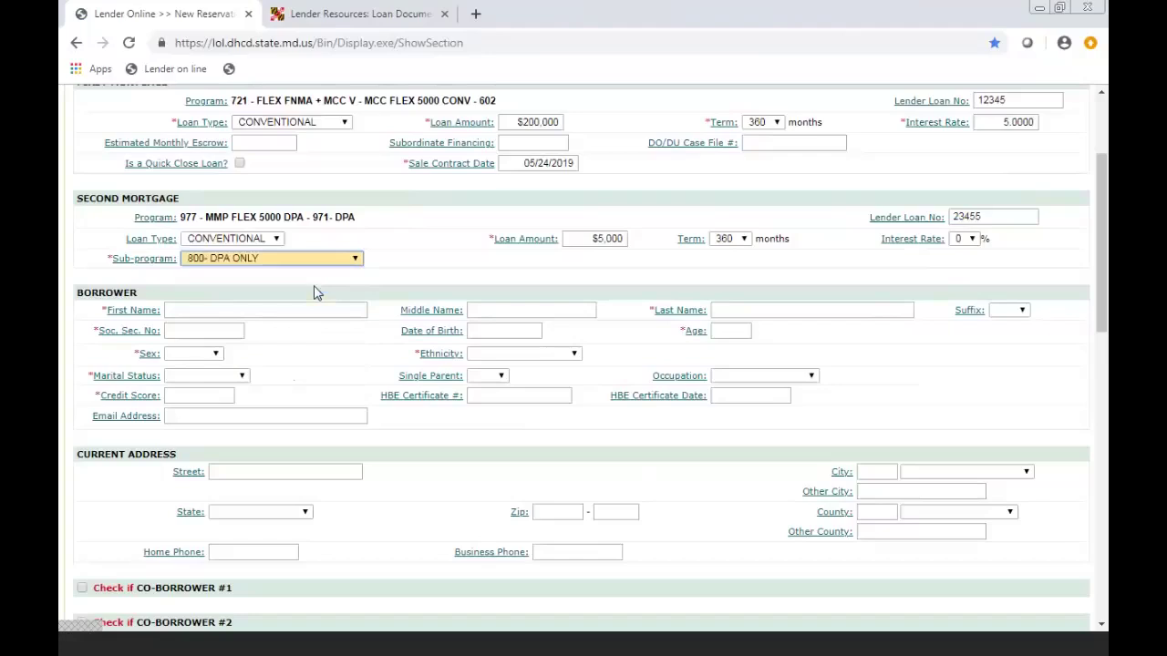
- Enter the borrower's first and last name, age 26 and Social Security number
left_click(346, 308)
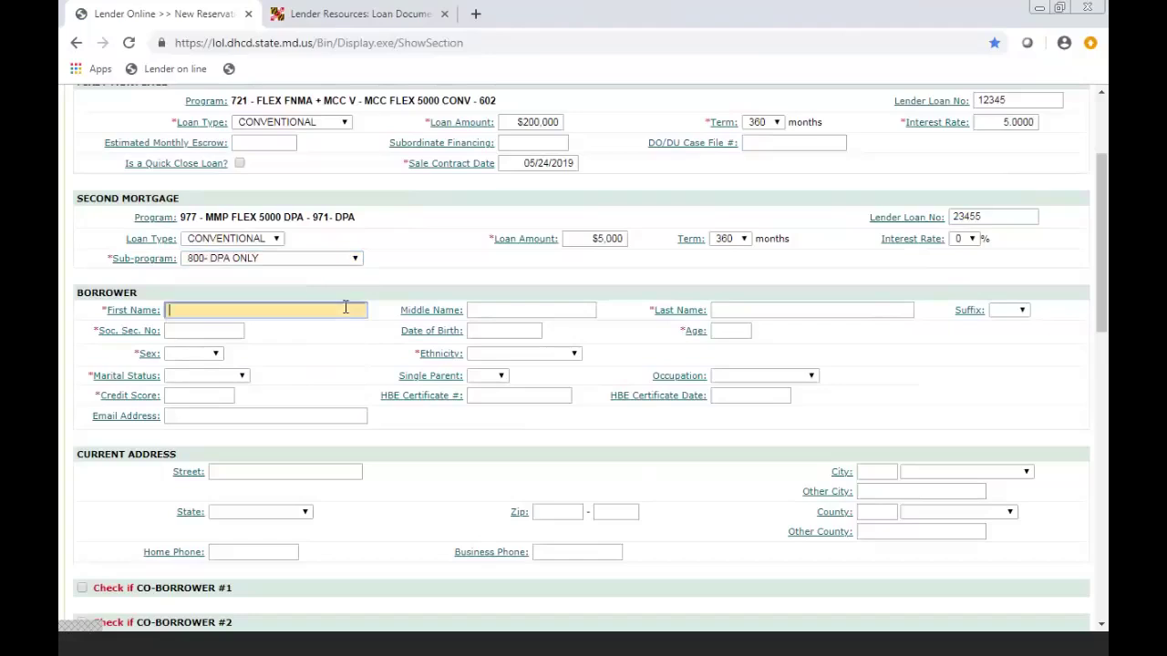
left_click(722, 308)
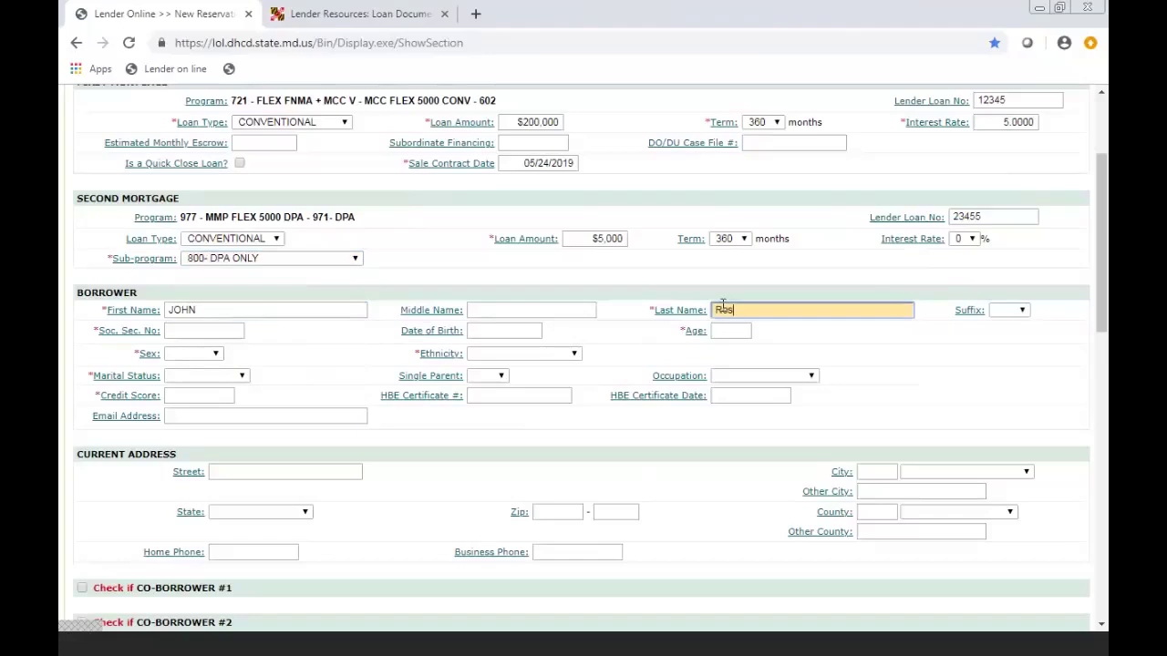
left_click(724, 330)
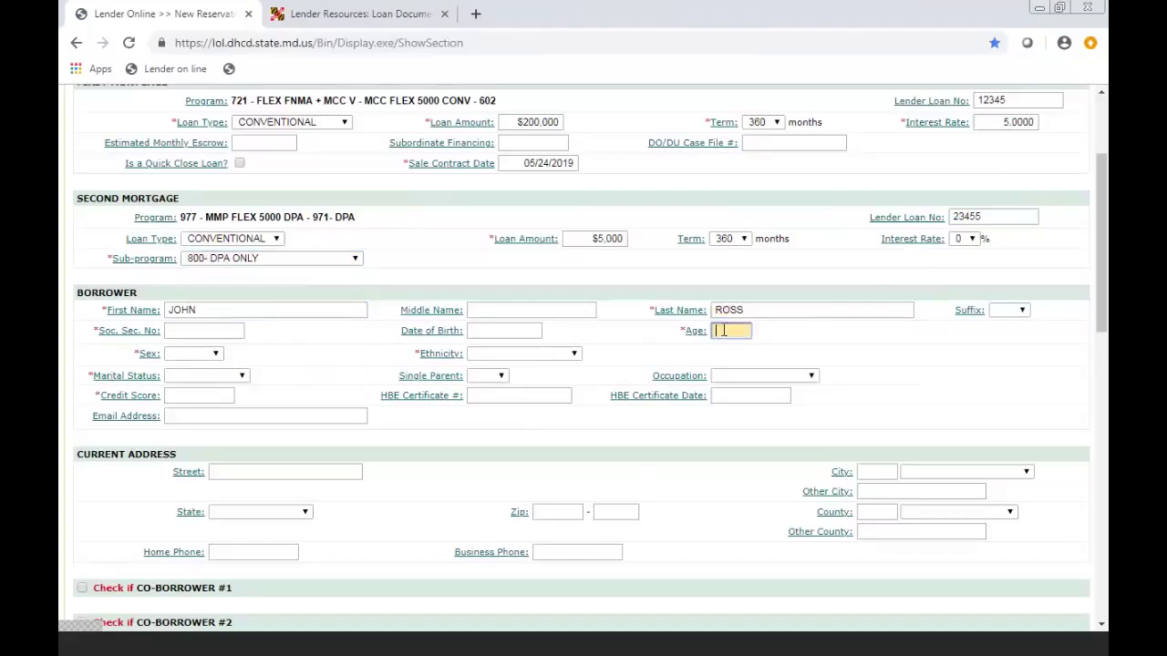
type("26")
left_click(230, 331)
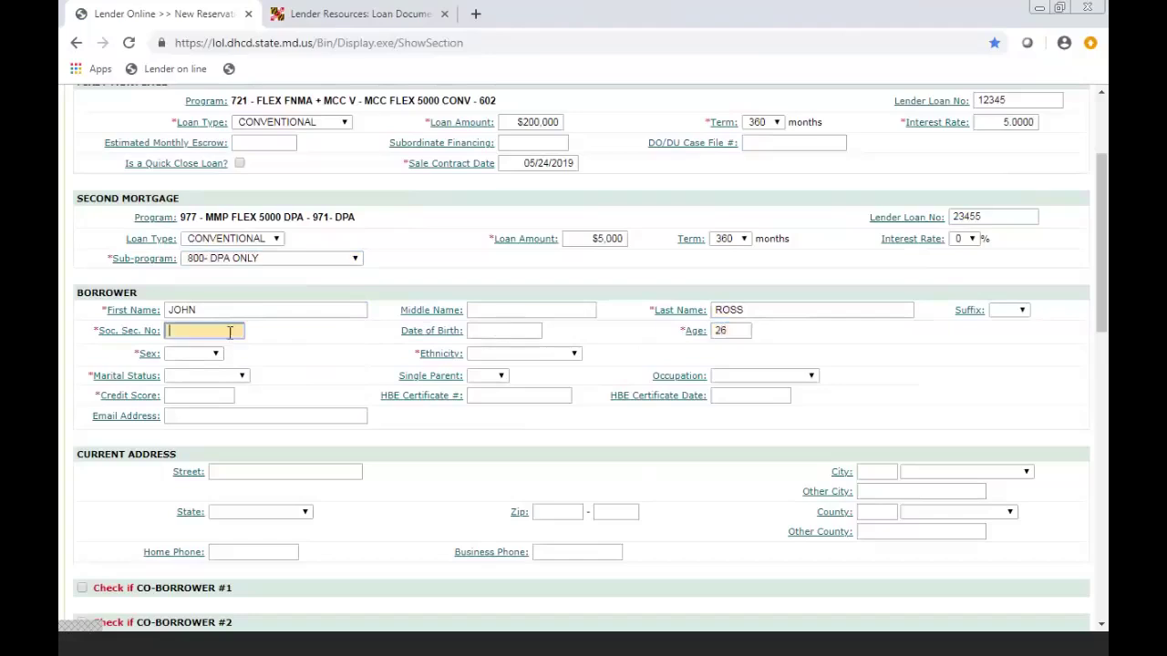
- Set the borrower as Male, HISPANIC, UNMARRIED with credit score 680
left_click(219, 356)
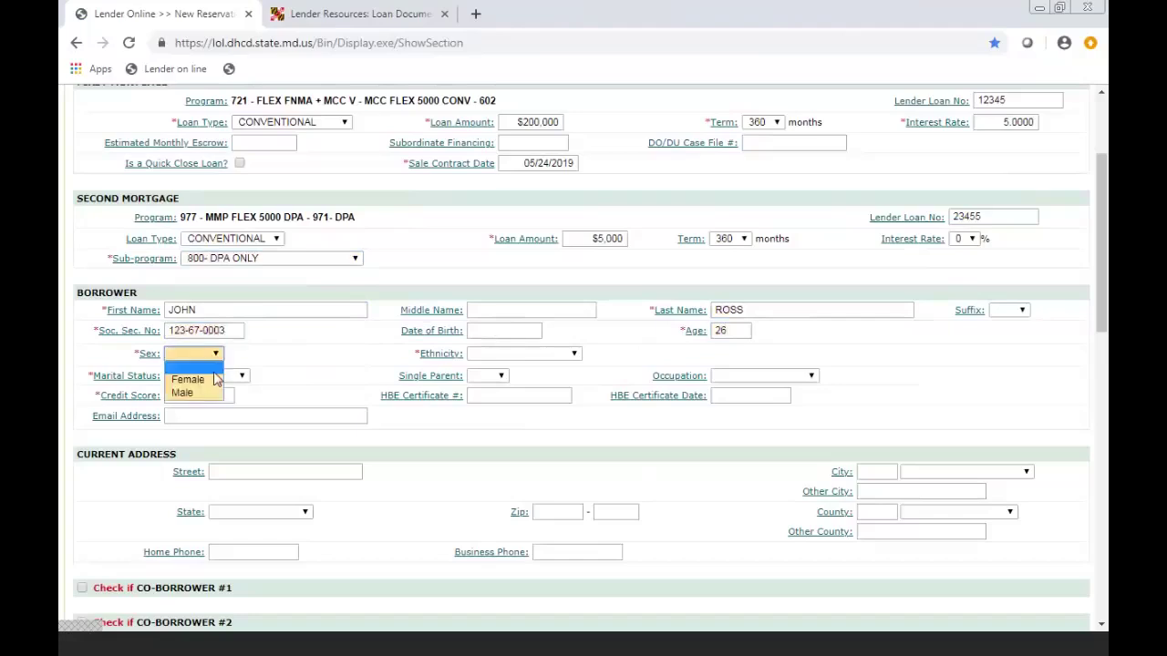
left_click(190, 392)
left_click(516, 354)
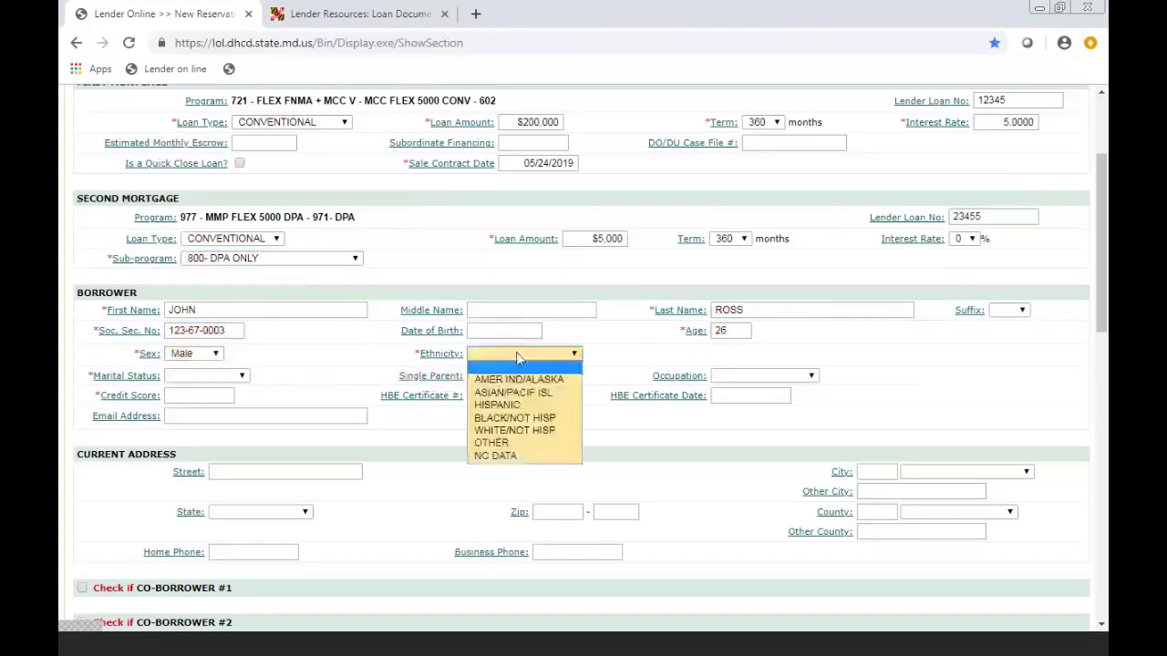
left_click(511, 410)
left_click(242, 376)
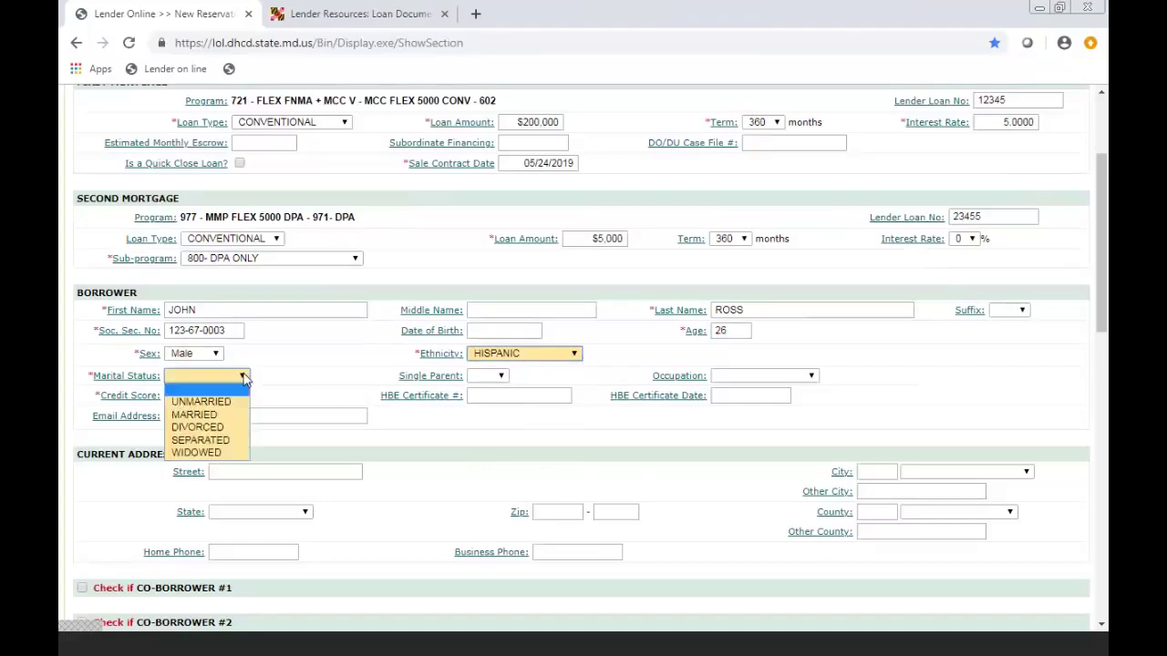
left_click(237, 405)
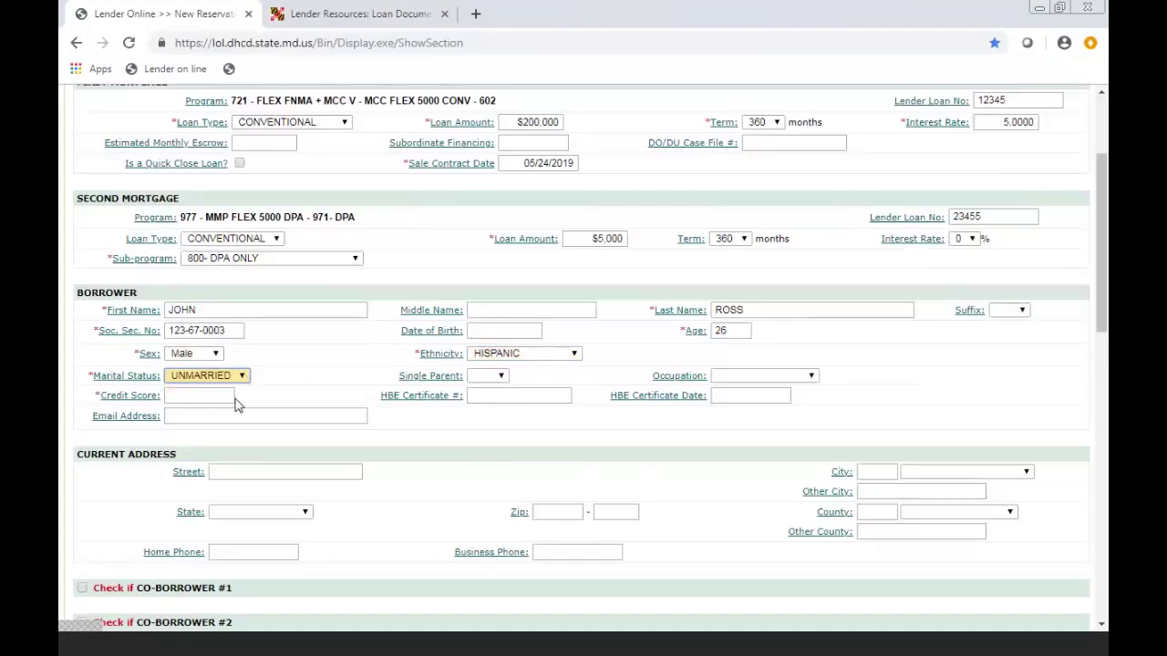
left_click(214, 395)
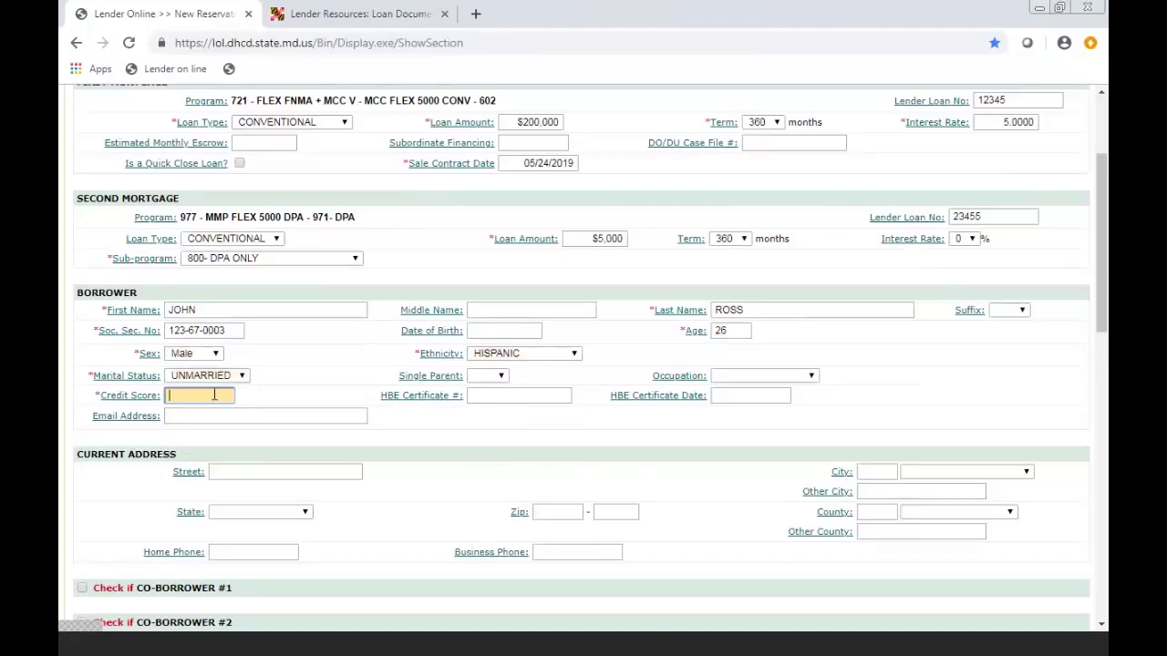
type("680")
left_click(429, 412)
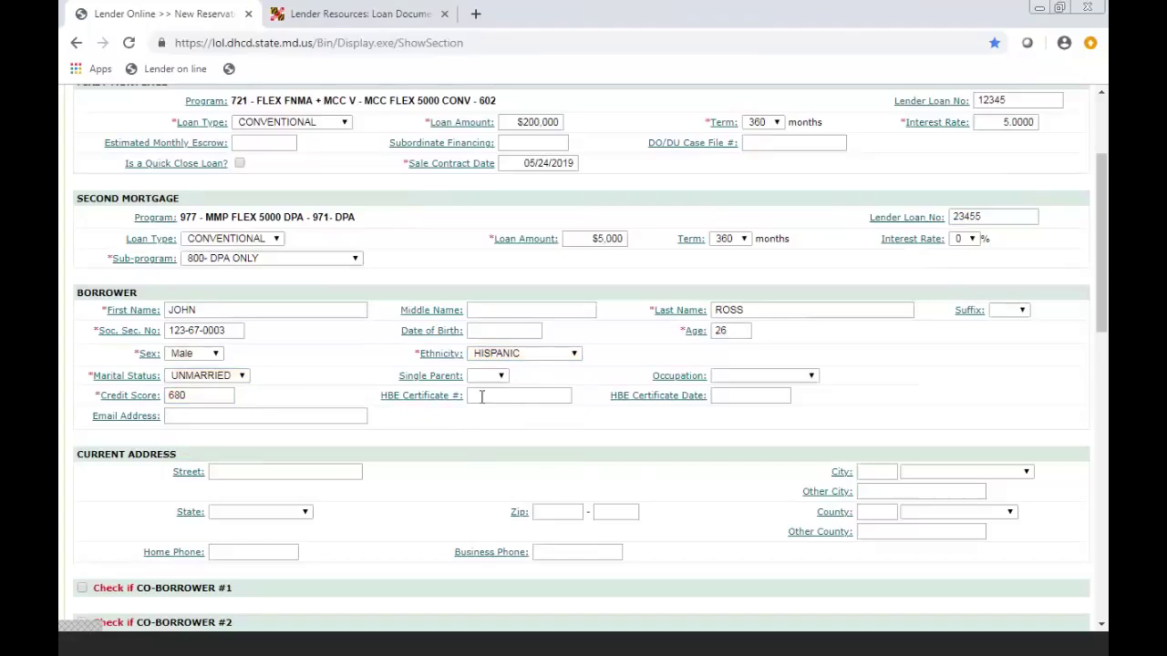
left_click(482, 397)
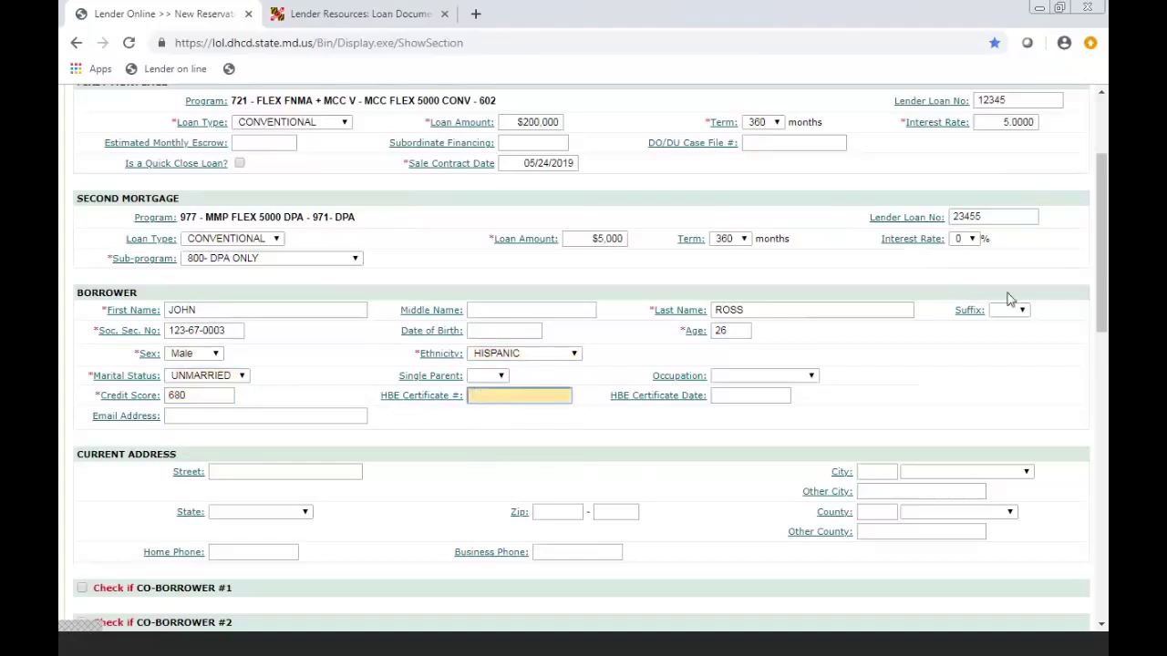
- Leave the HBE Certificate # empty and scroll down to Property Information and Property Location
left_click_drag(1101, 281, 1103, 308)
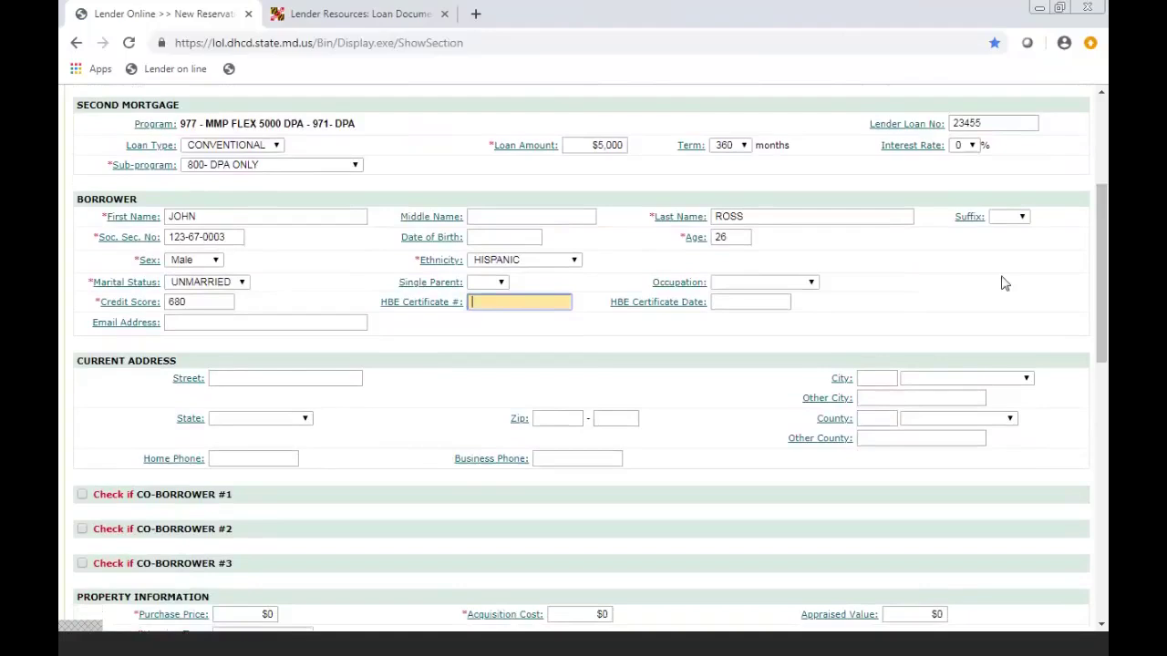
left_click(891, 313)
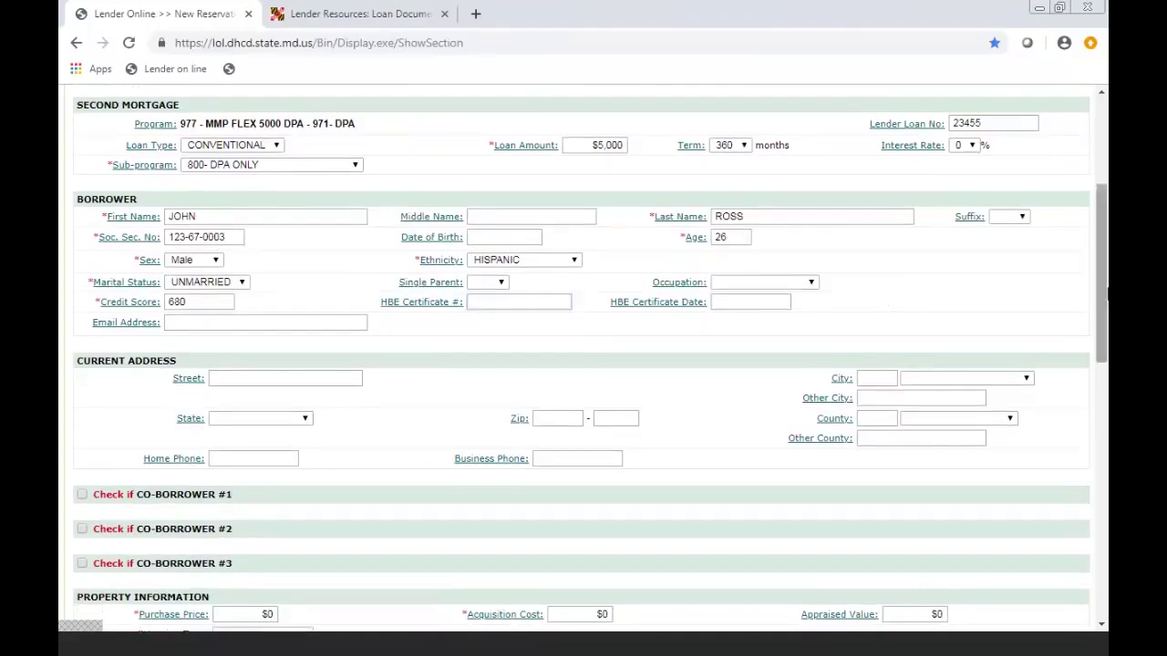
left_click_drag(1100, 293, 1098, 376)
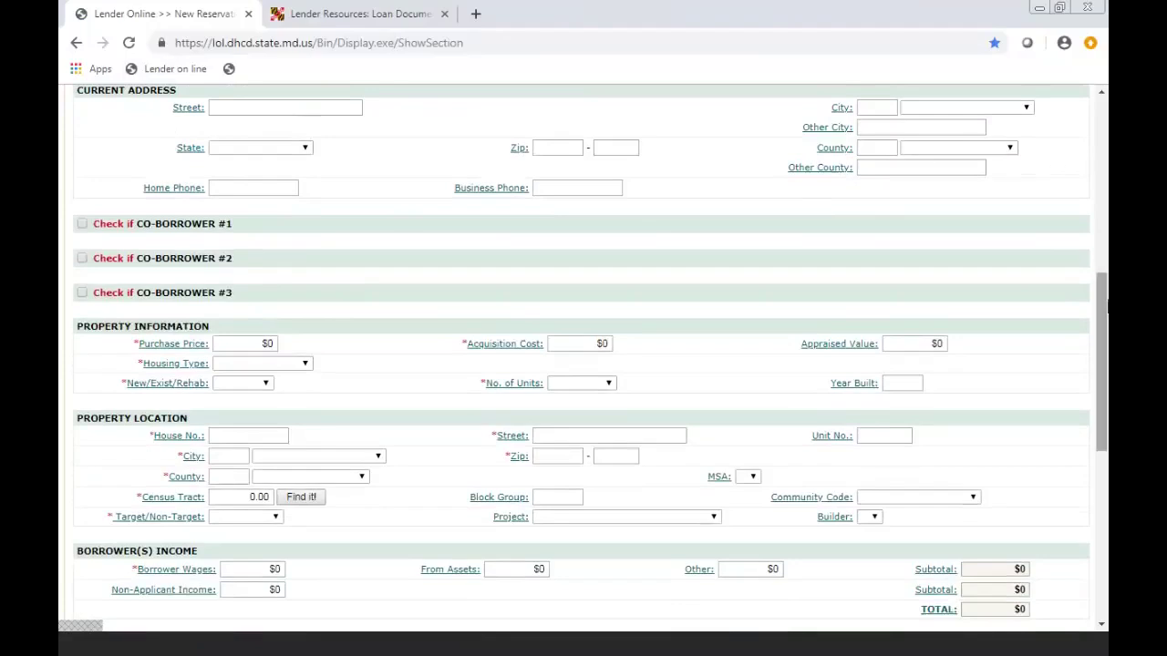
left_click_drag(1102, 307, 1105, 333)
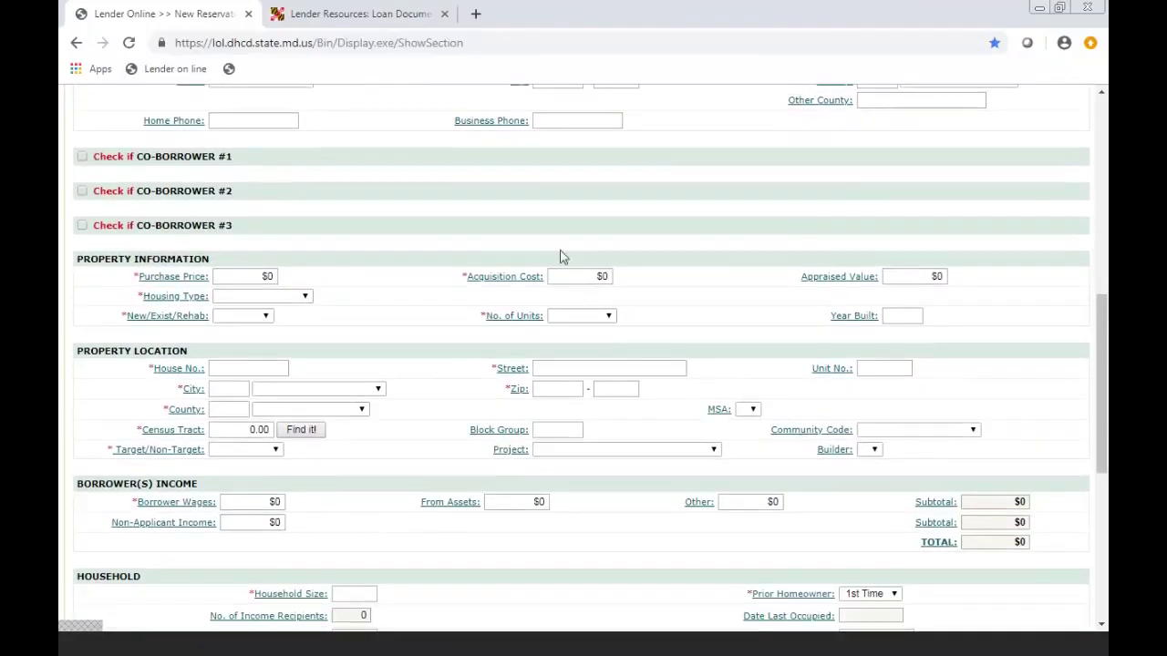
- Enter a $220,000 purchase price and record the property as New 10-Modular, 1 UNIT
left_click(270, 276)
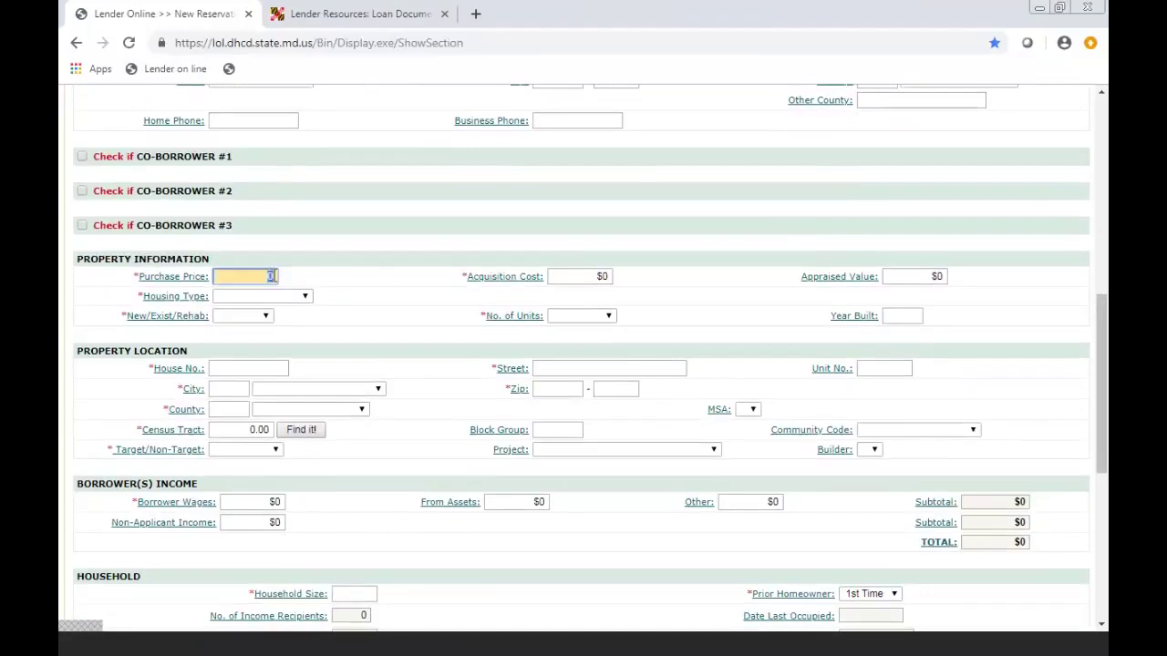
type("22")
type("0,00")
type("0000")
left_click(328, 265)
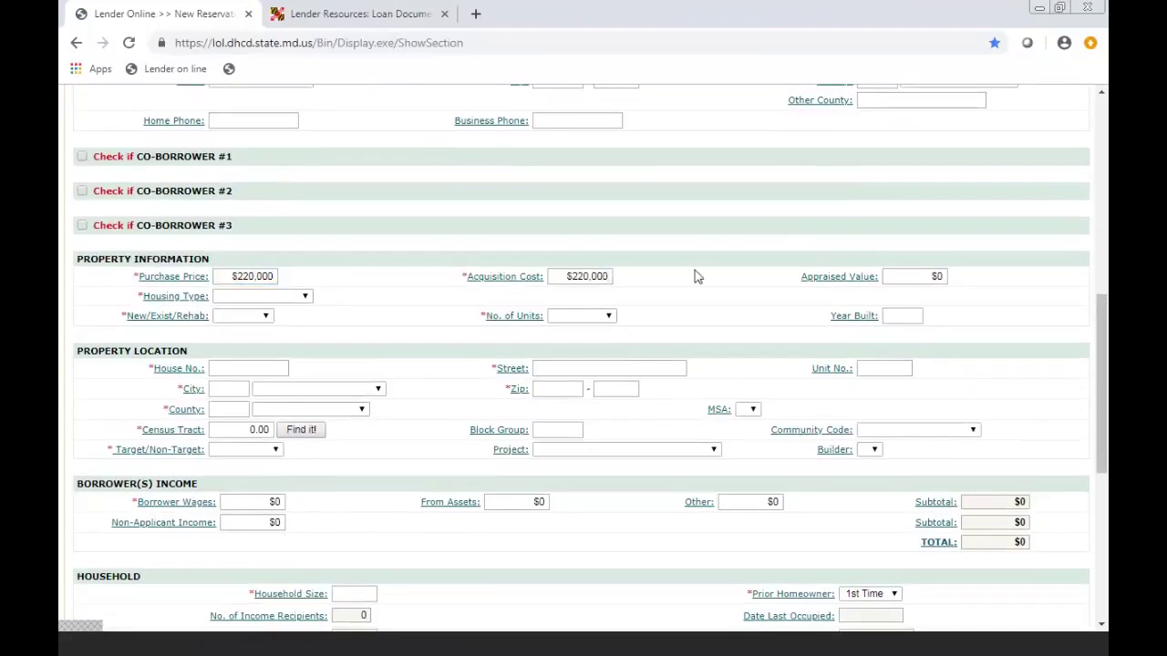
left_click(306, 299)
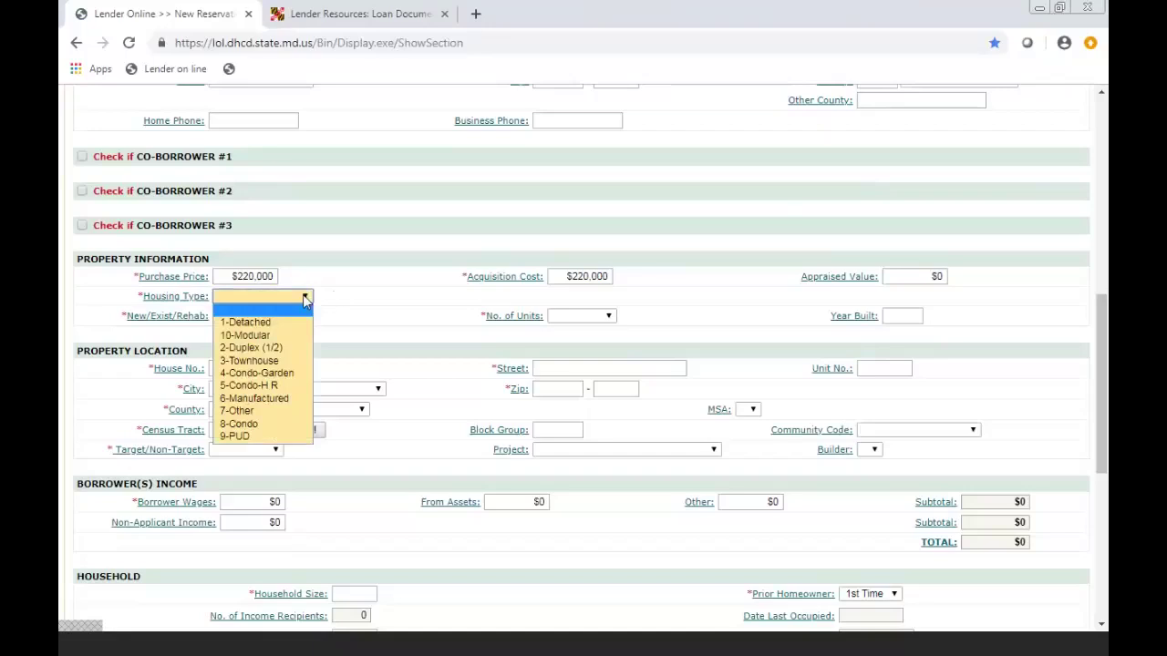
left_click(302, 335)
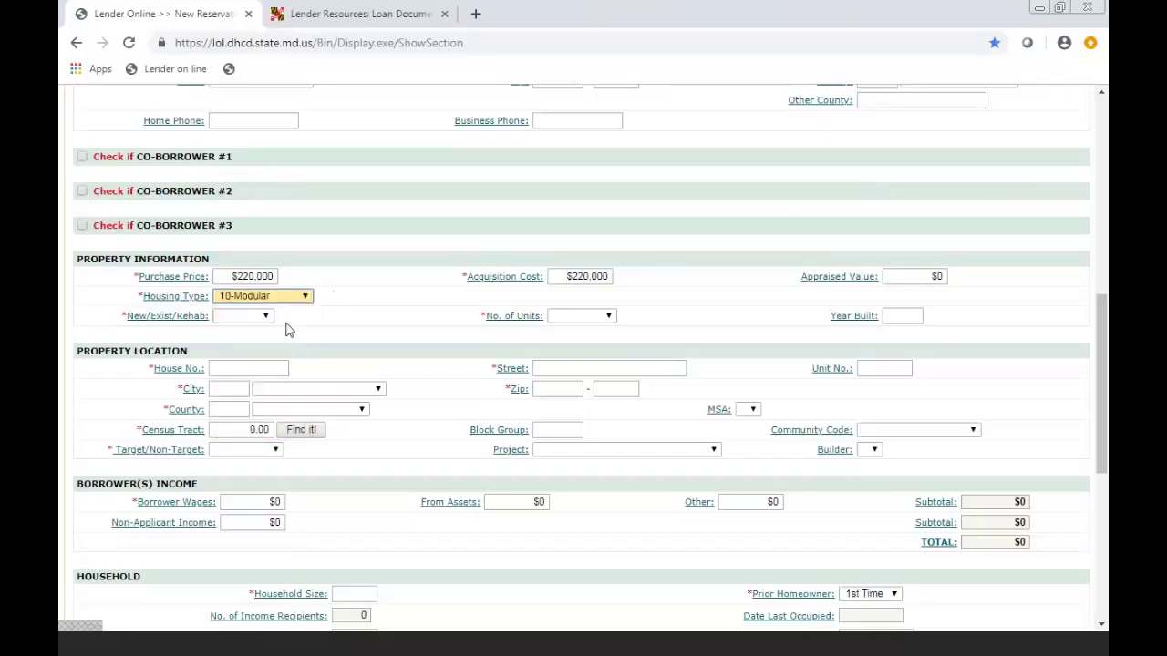
left_click(267, 319)
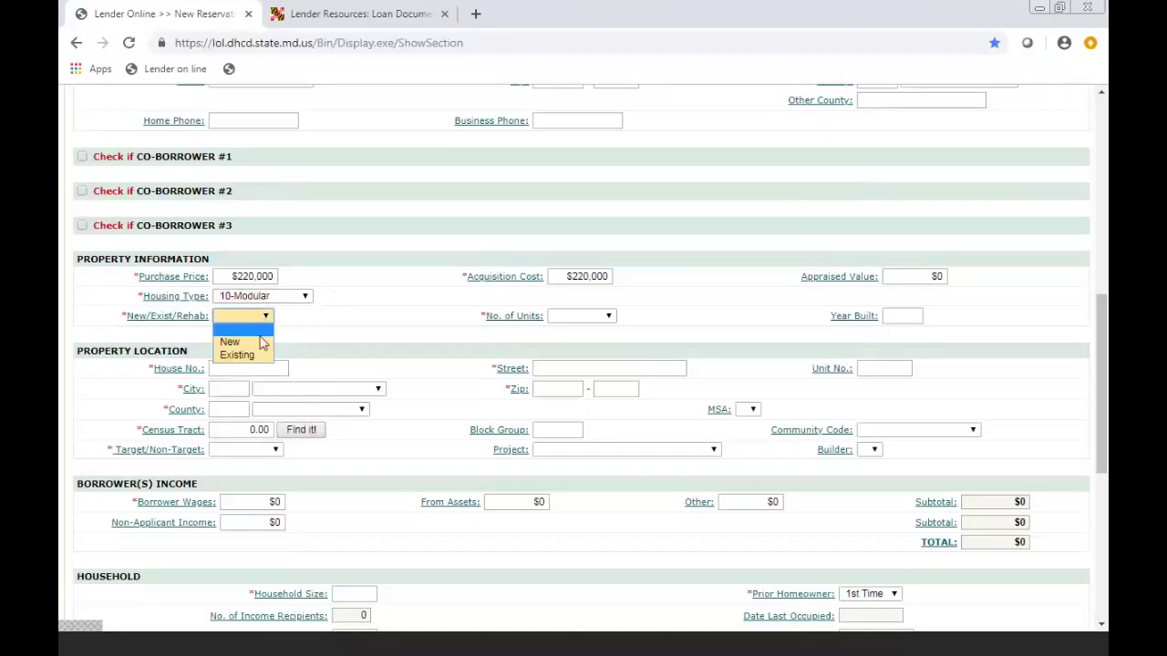
left_click(258, 341)
left_click(606, 315)
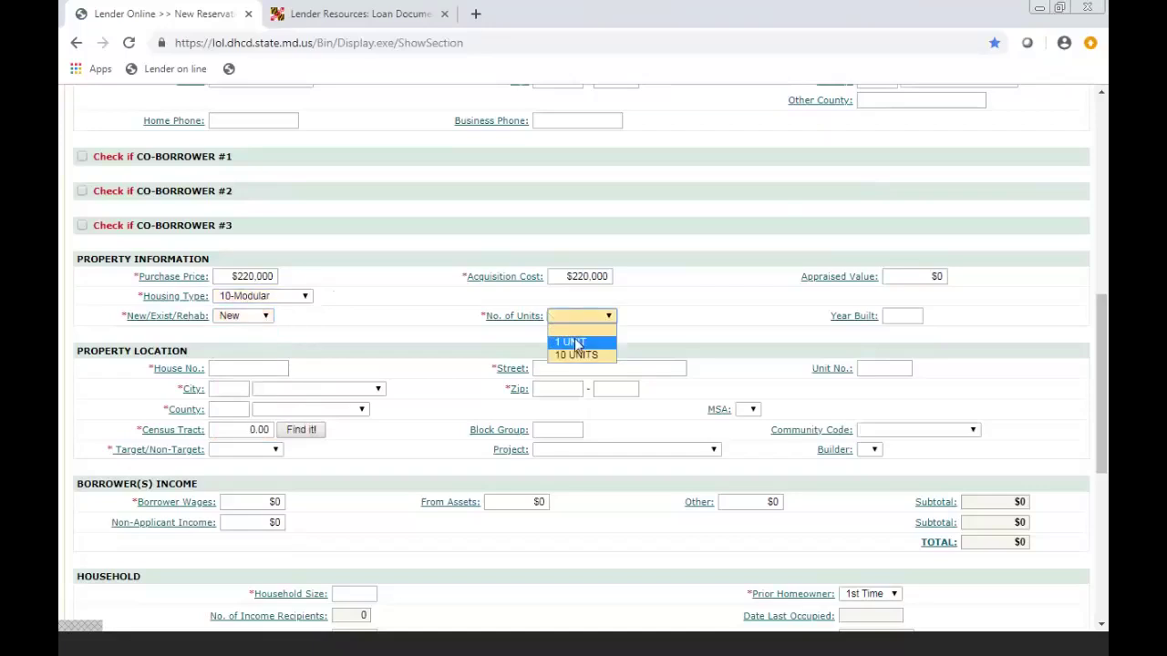
left_click(574, 344)
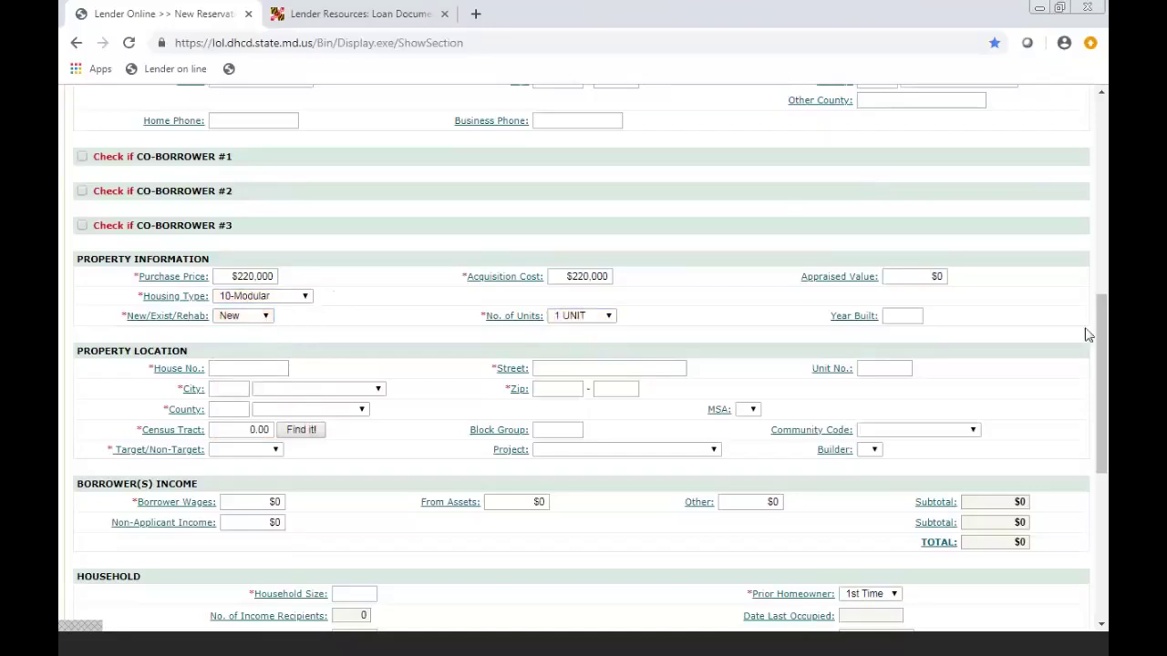
left_click_drag(1101, 339, 1105, 401)
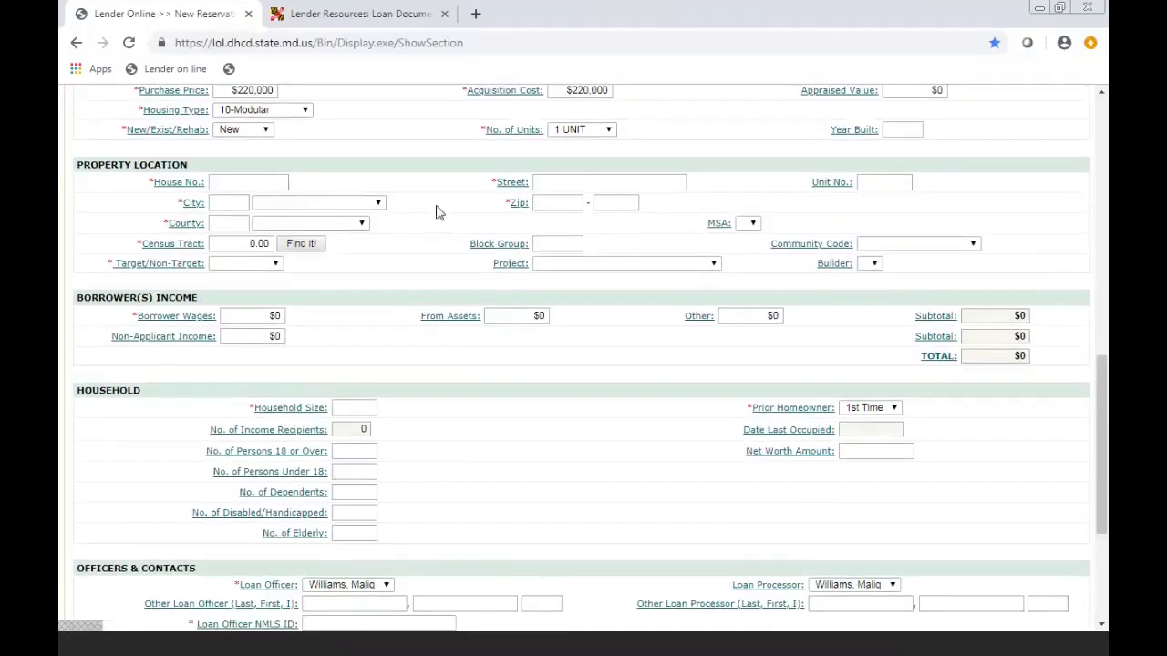
- Enter the property's house number, city, county and census tract 8.36, and mark it Non-Target
left_click(264, 183)
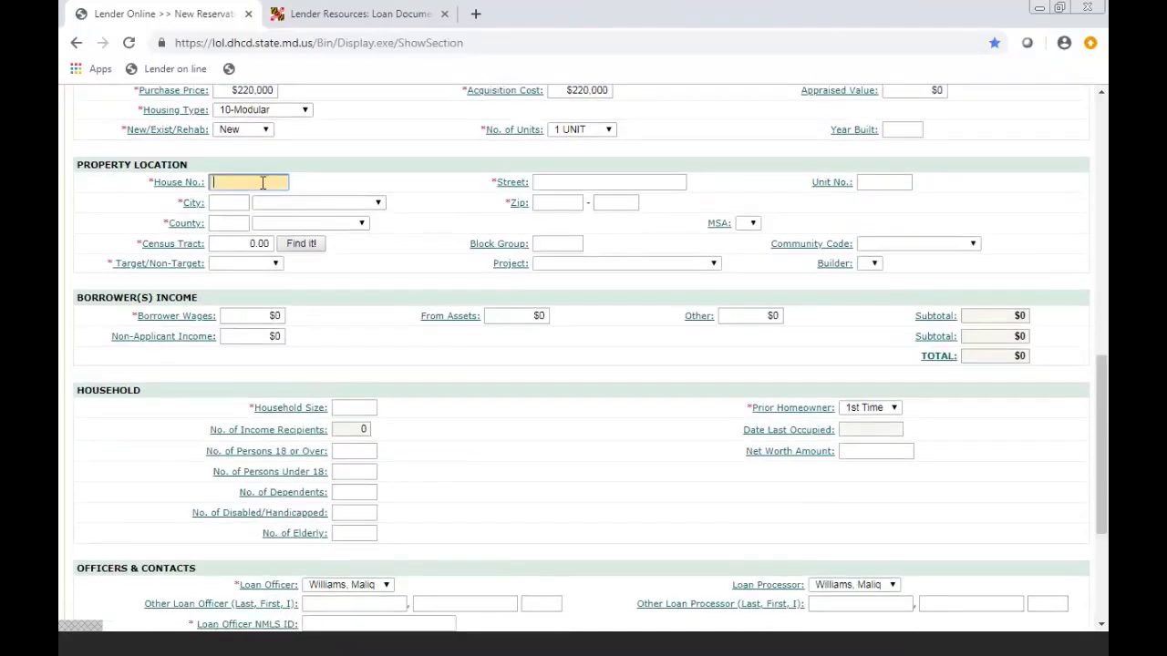
type("7800")
left_click(235, 204)
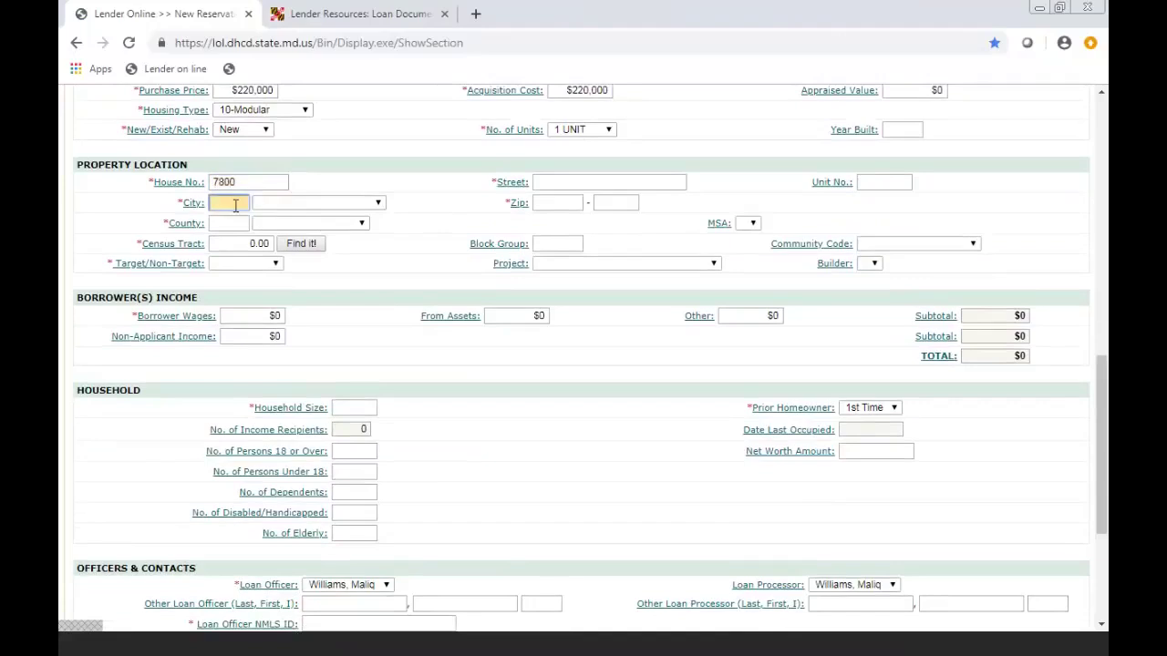
type("lanh")
left_click(226, 224)
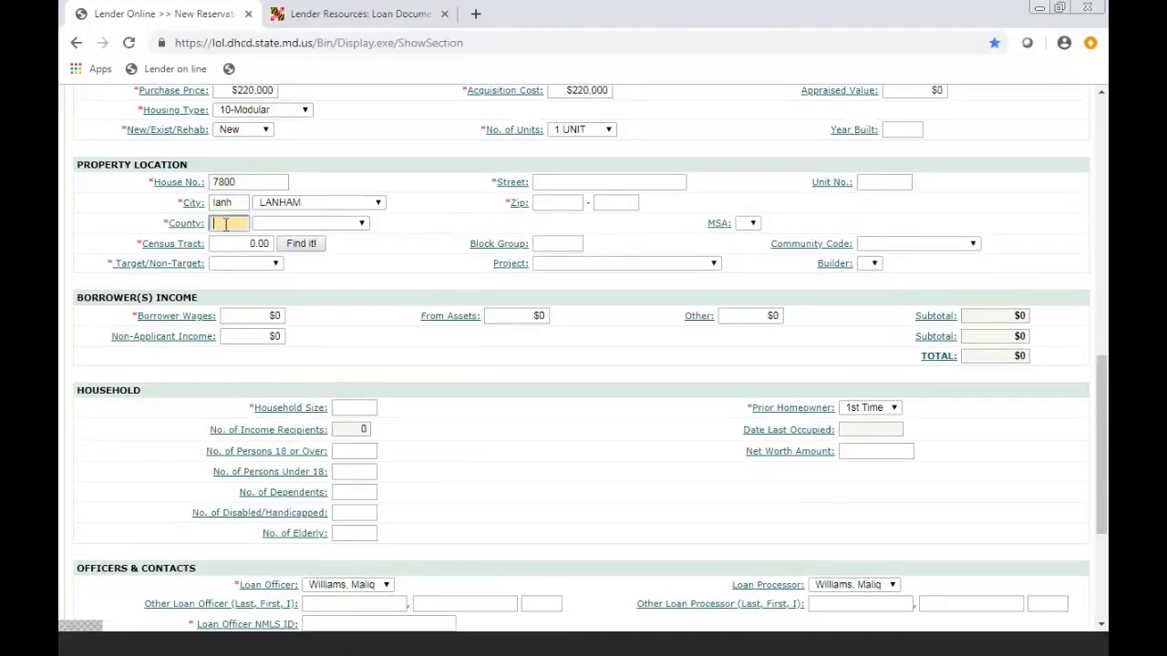
type("pri")
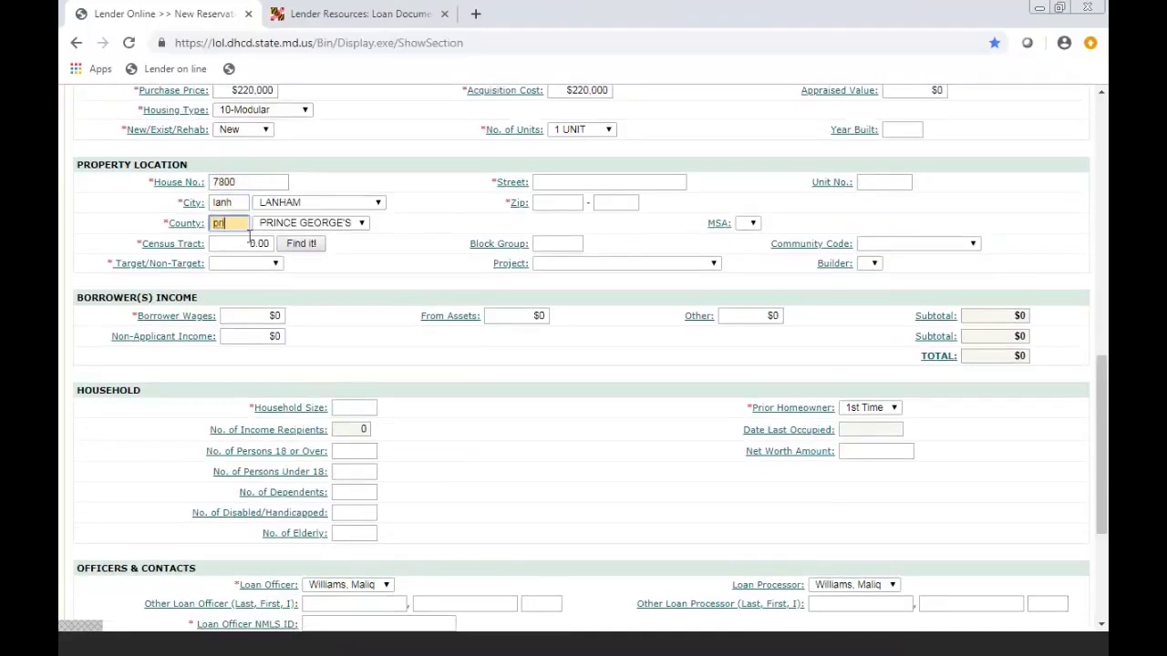
key("Tab")
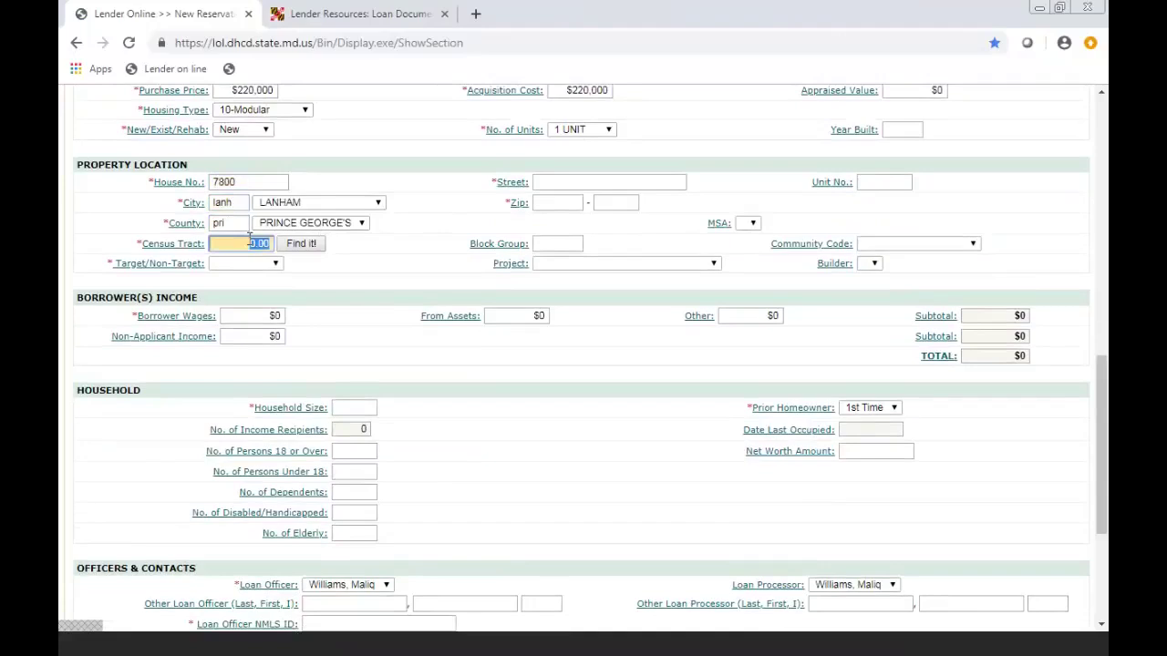
type("8.3")
type("02")
left_click(262, 264)
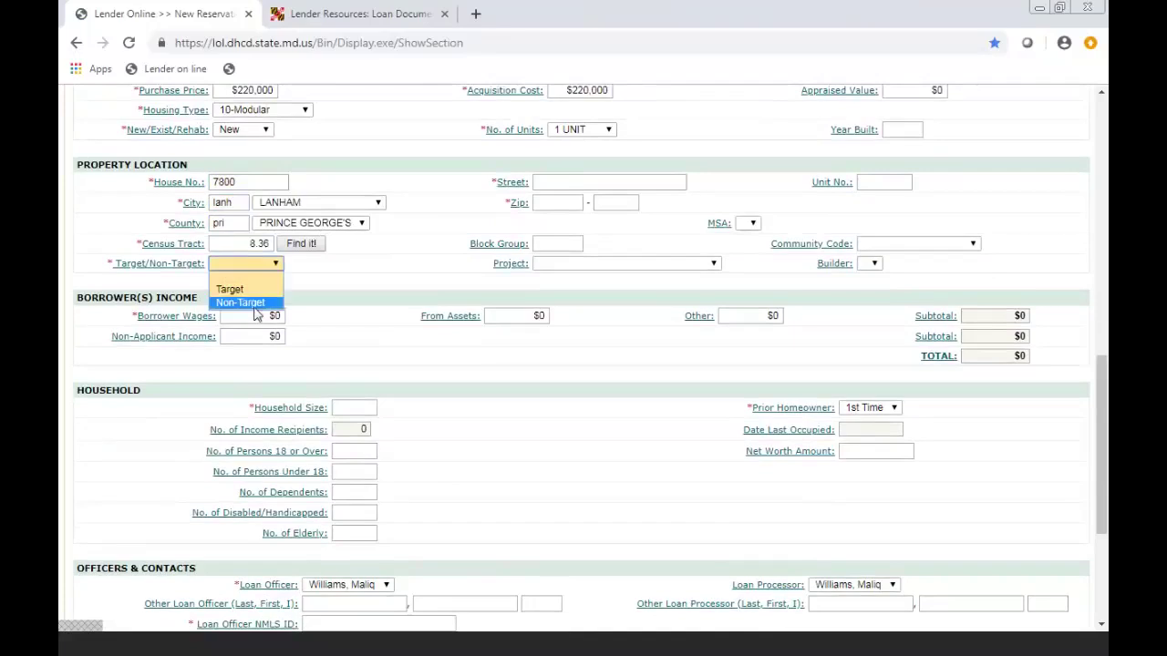
left_click(241, 302)
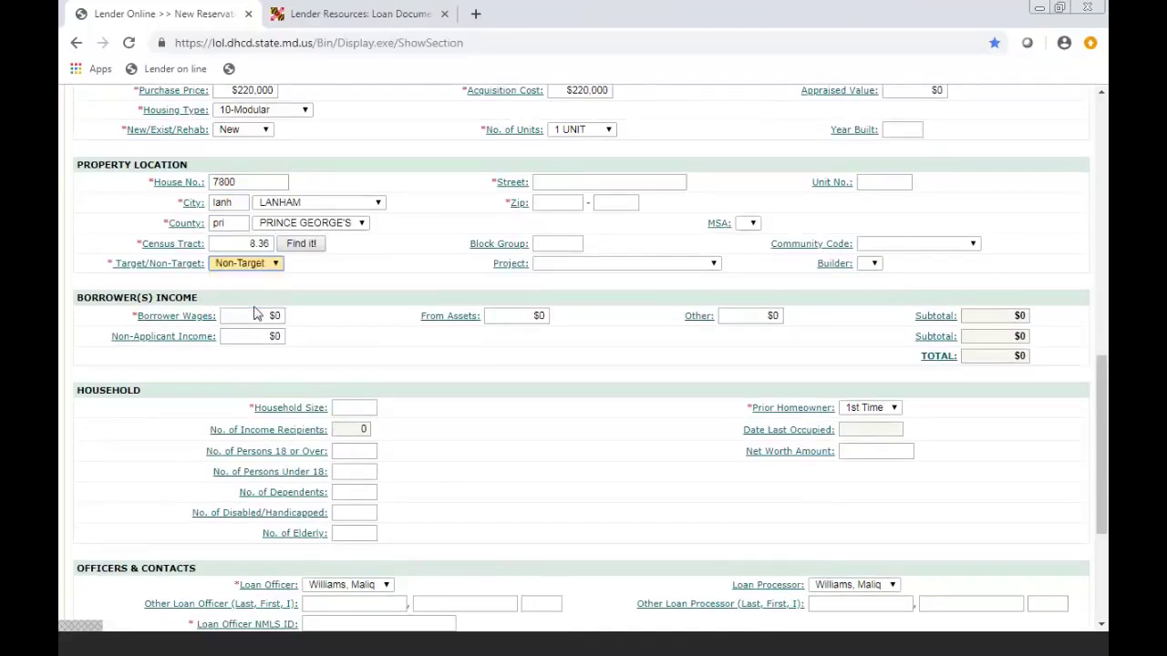
- Fill in the property's street name and zip code
left_click(584, 181)
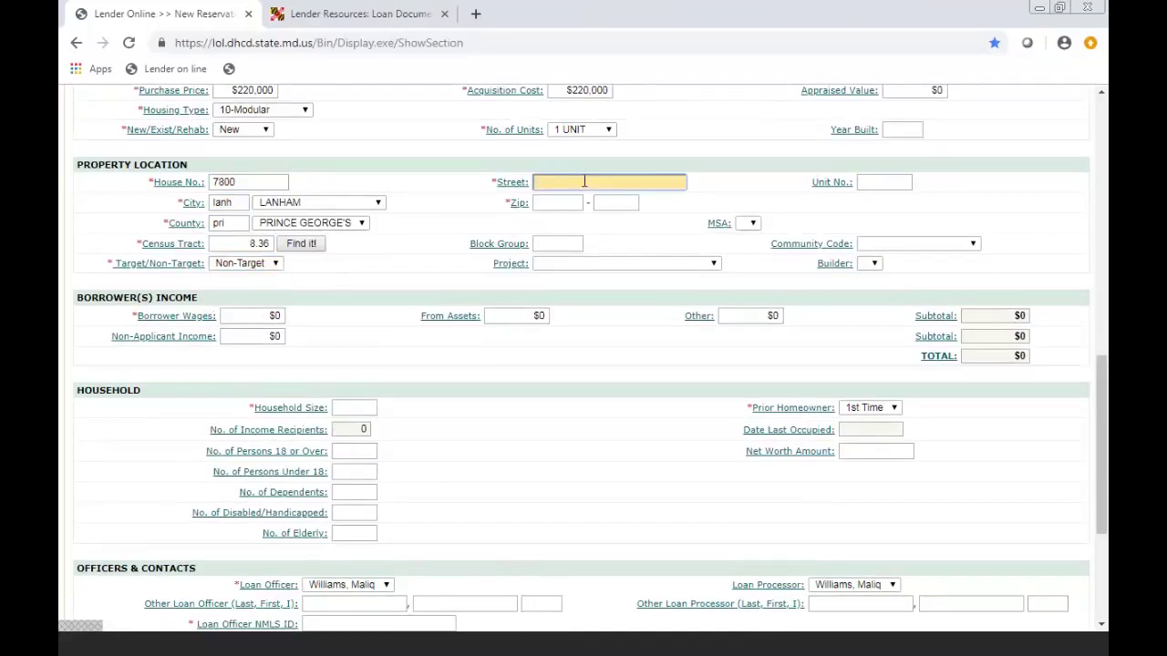
type("Harkins Road")
left_click(569, 201)
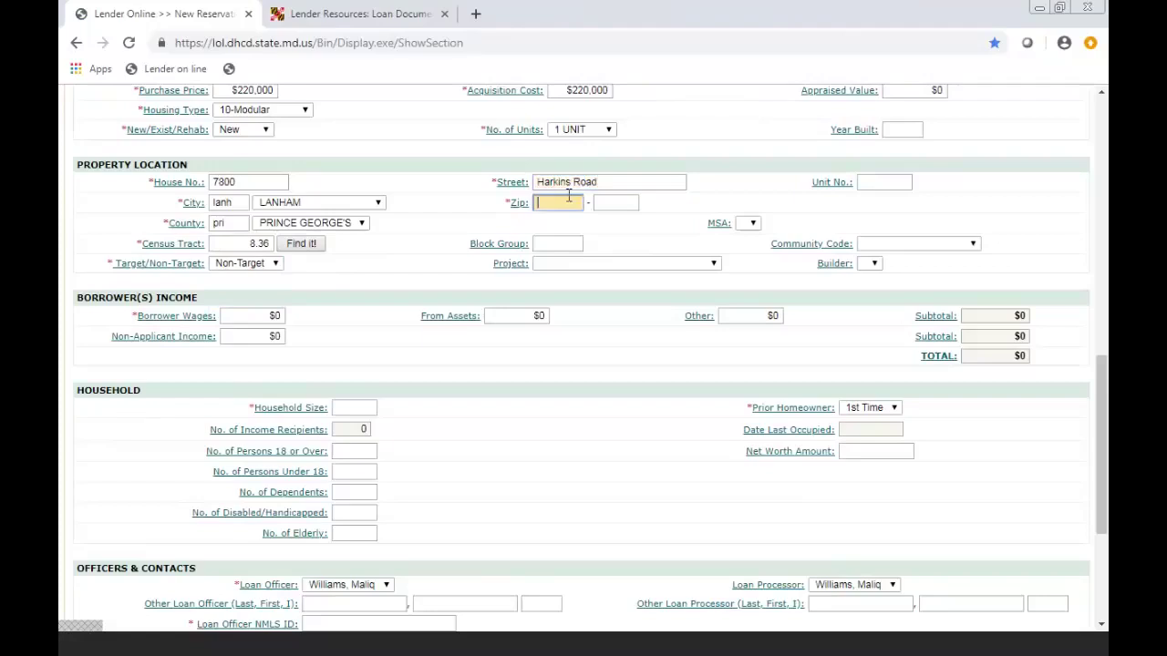
type("20706")
left_click(626, 252)
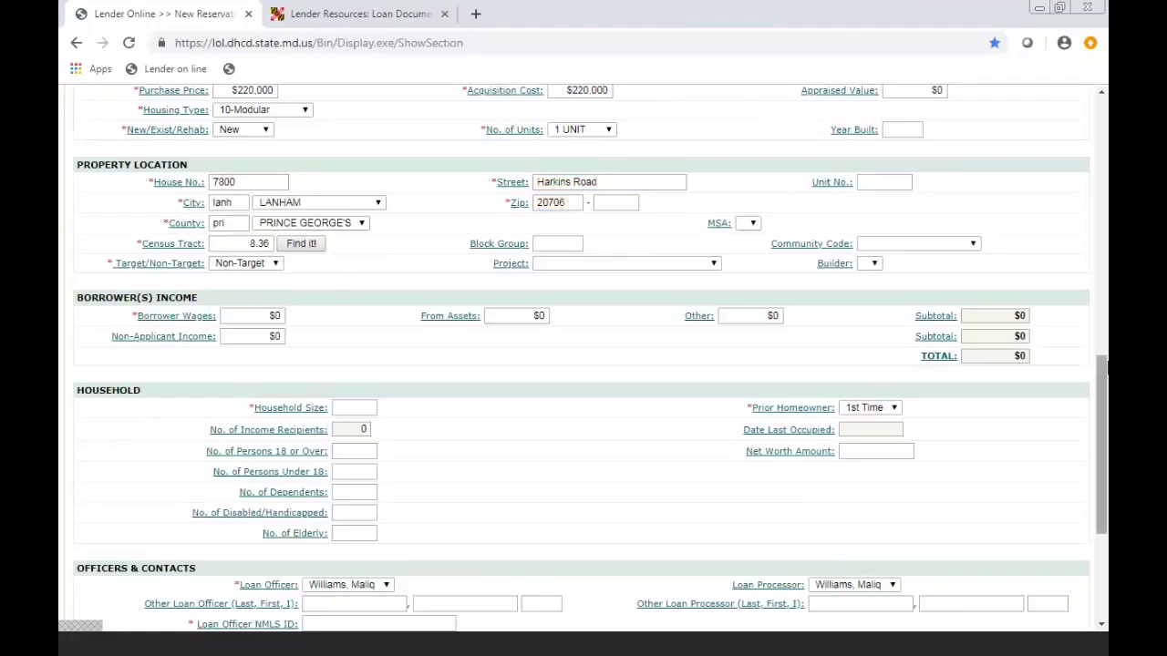
scroll(422, 240, "down", 3)
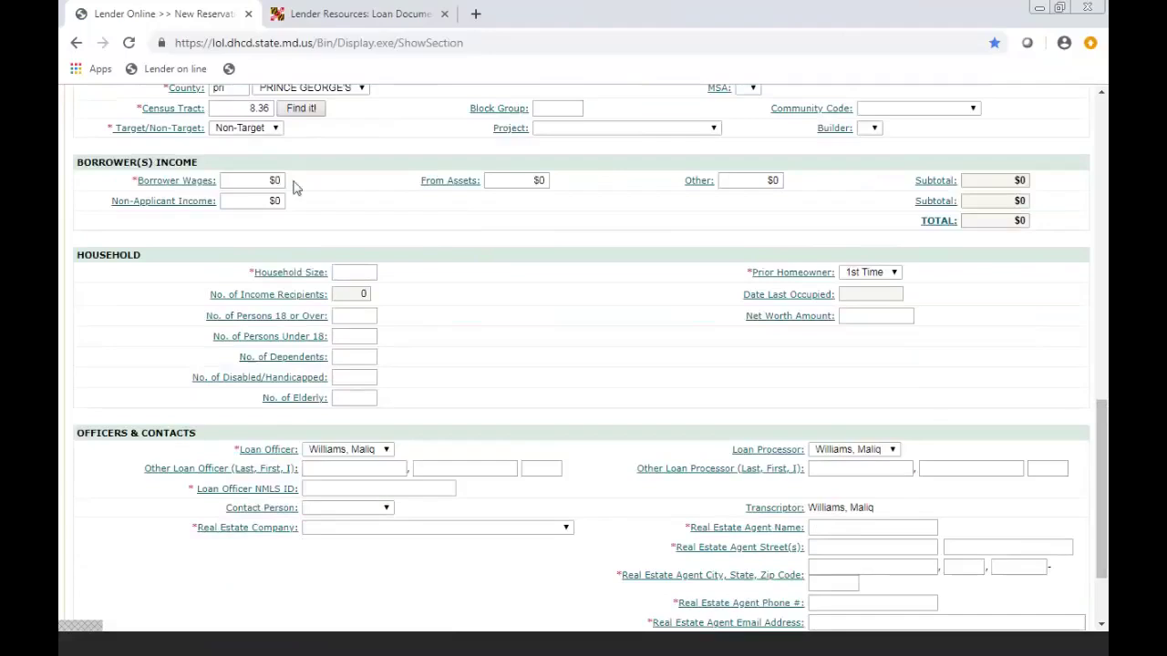
left_click(280, 179)
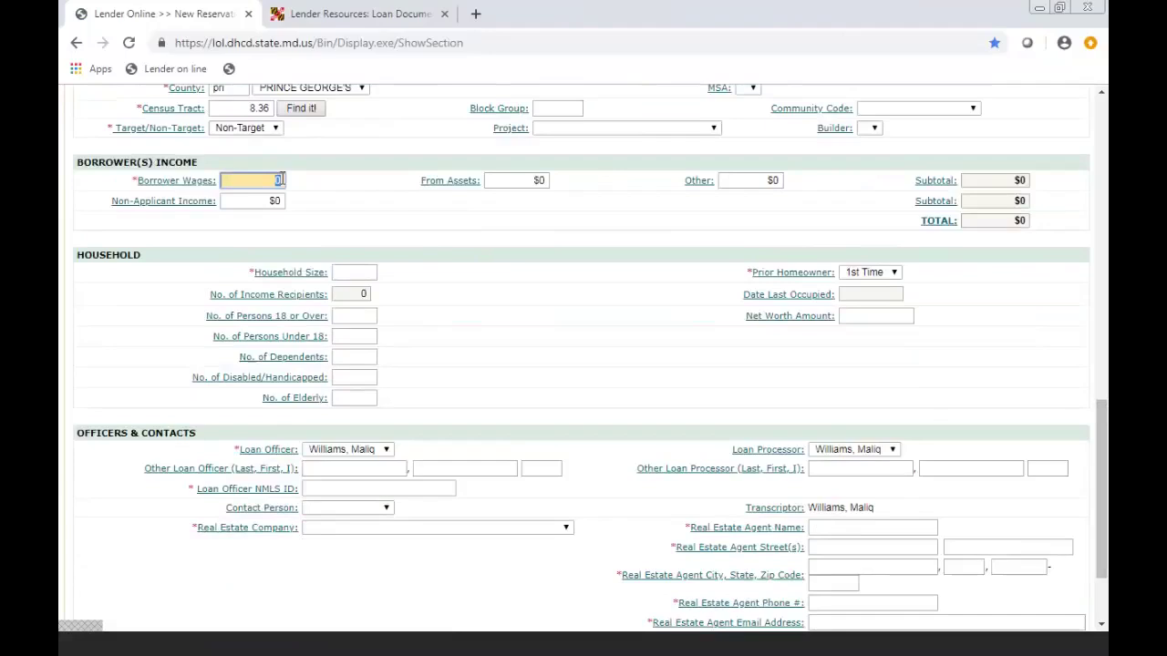
- Enter $80,000 in borrower wages and a household size of 1
type("80000")
left_click(334, 209)
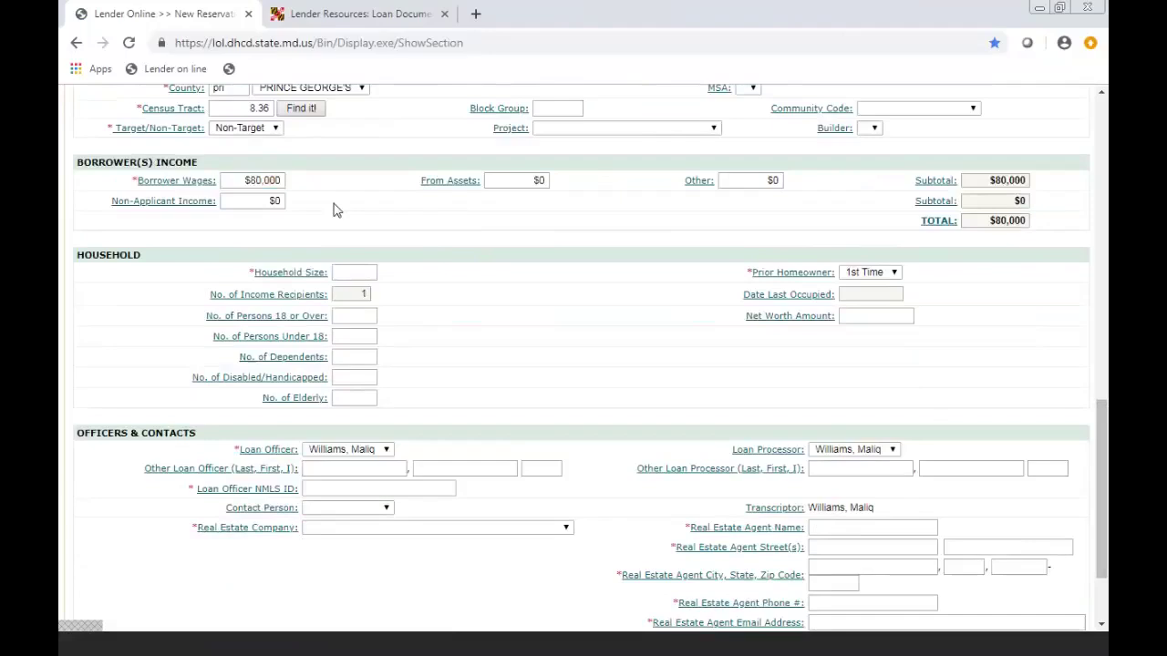
scroll(1048, 402, "down", 1)
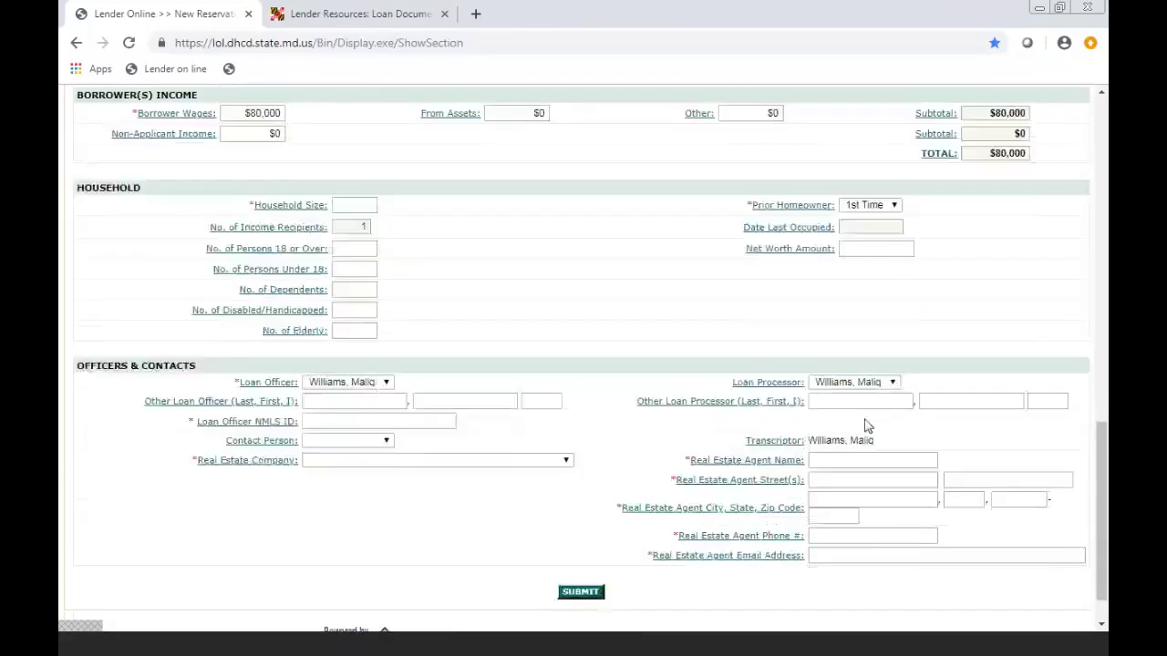
left_click(356, 205)
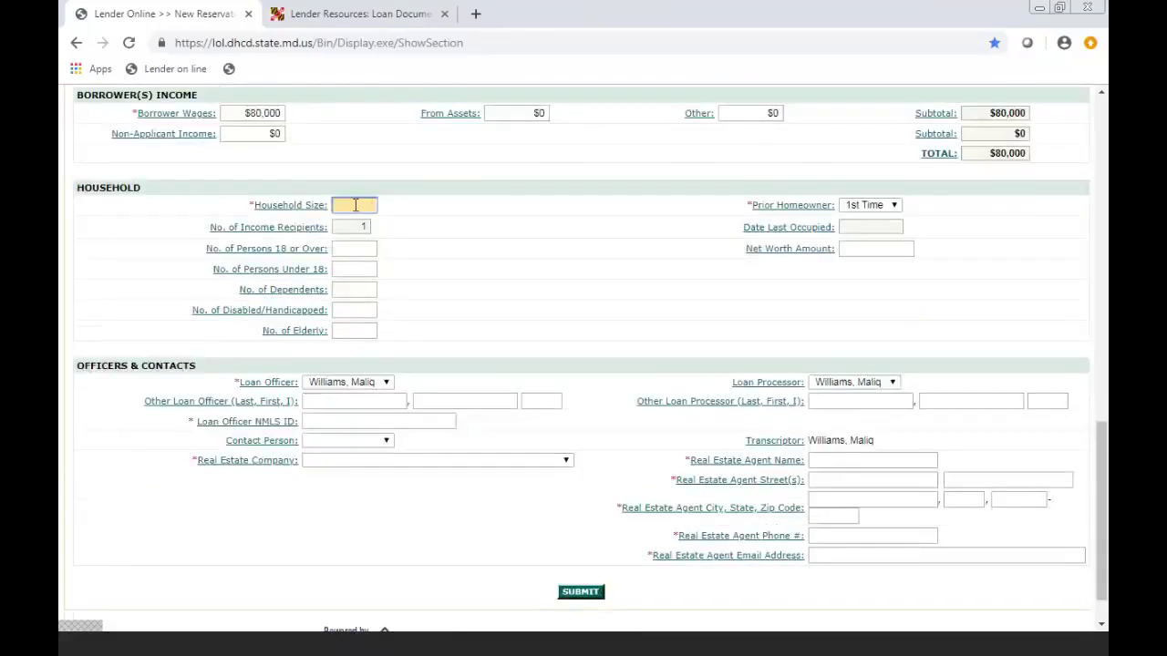
type("1")
left_click(518, 239)
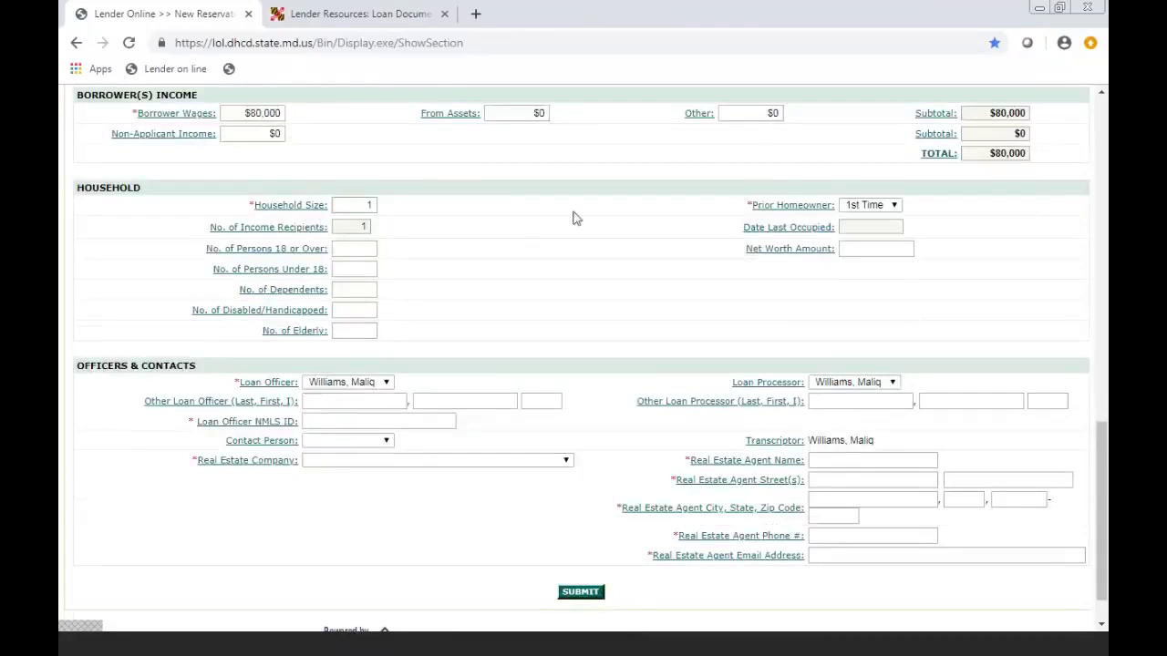
- Keep the borrower's prior homeowner status as 1st Time
left_click(895, 206)
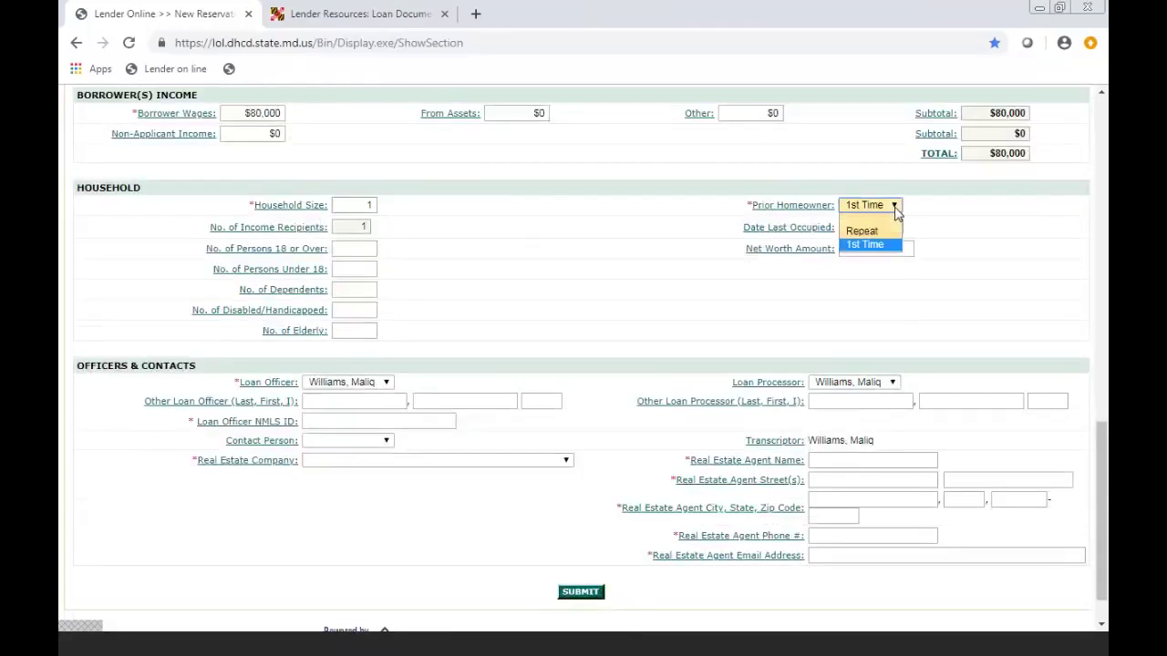
left_click(896, 208)
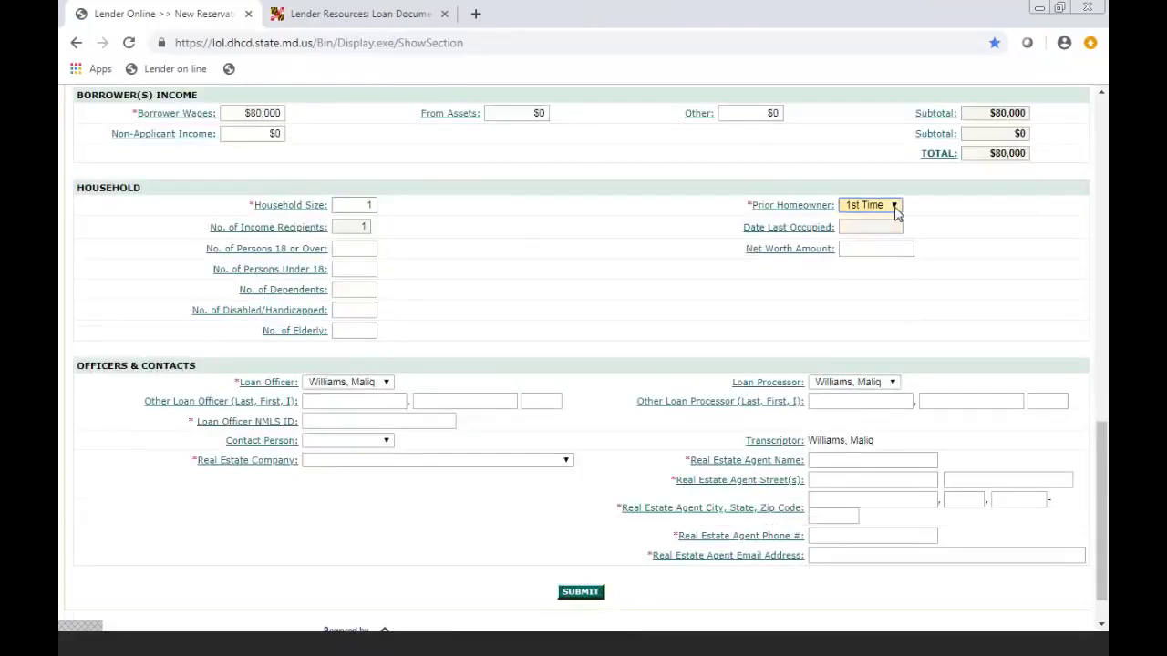
left_click(896, 208)
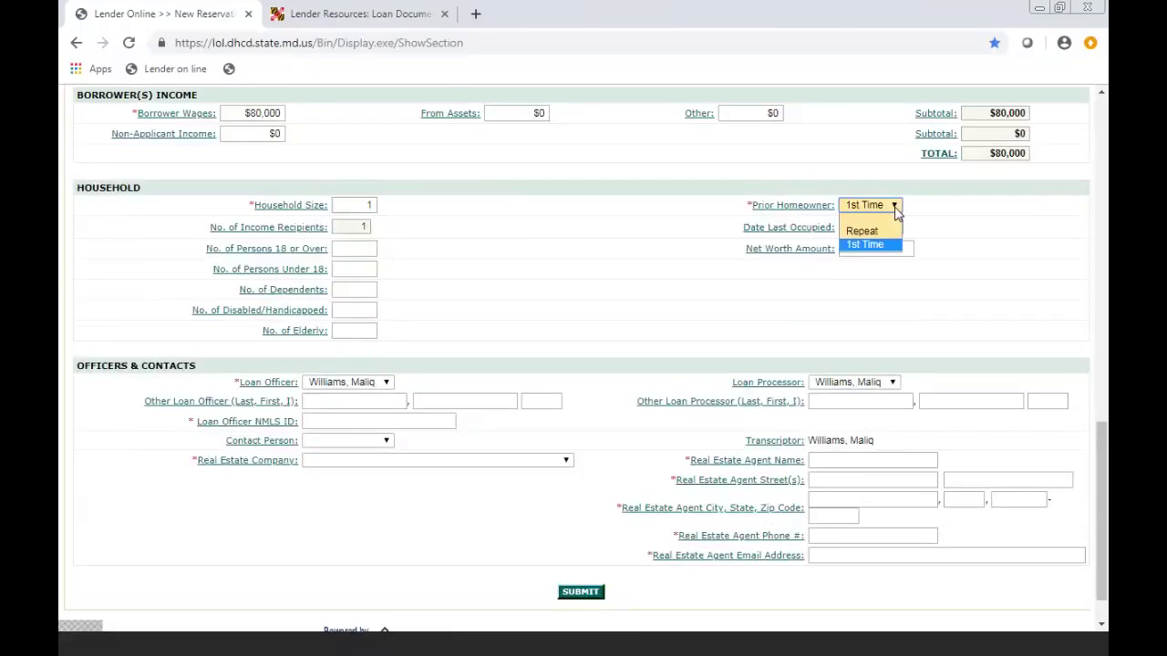
left_click(896, 211)
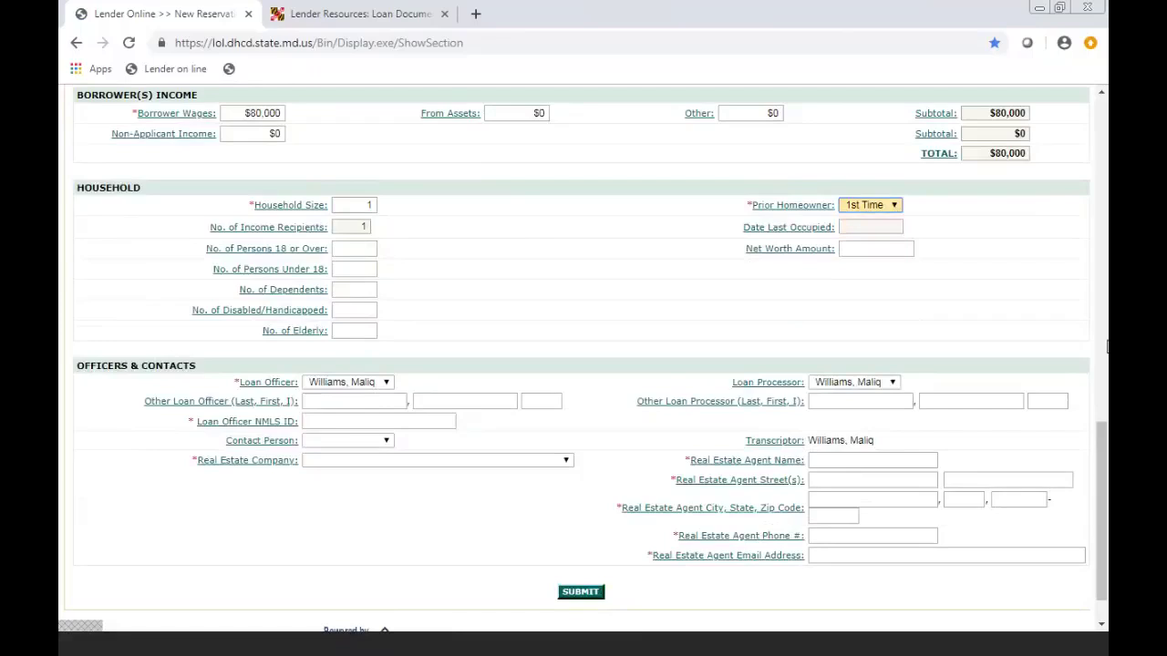
scroll(586, 359, "down", 1)
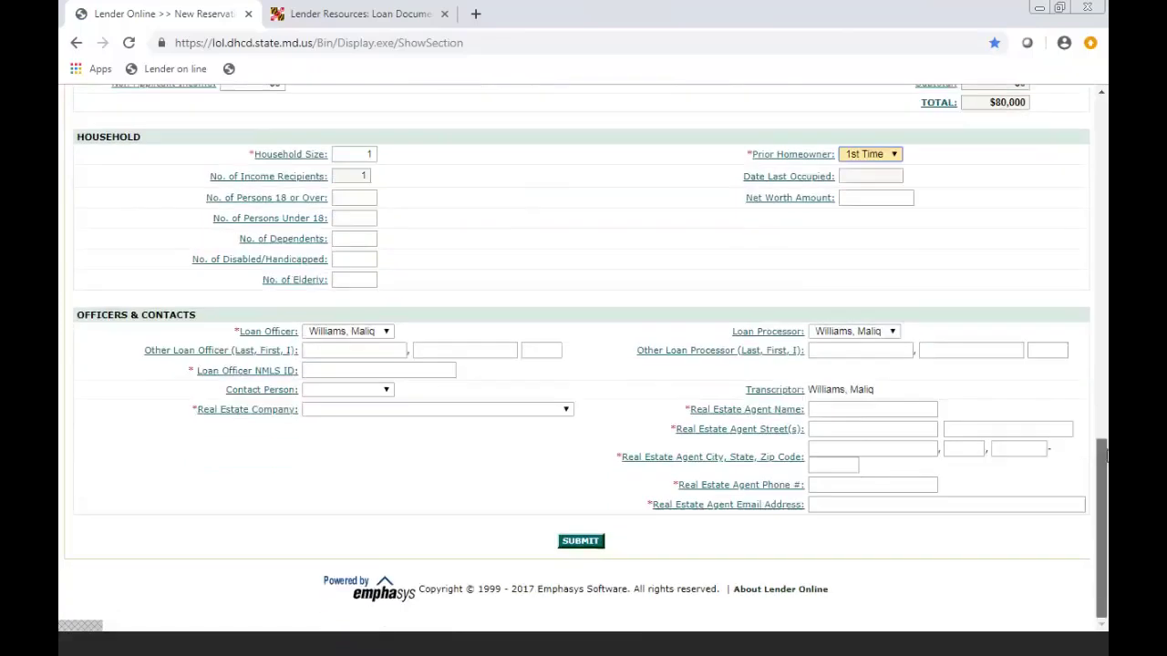
- Assign a different loan officer, leaving the household dependent entries unchanged
left_click(386, 332)
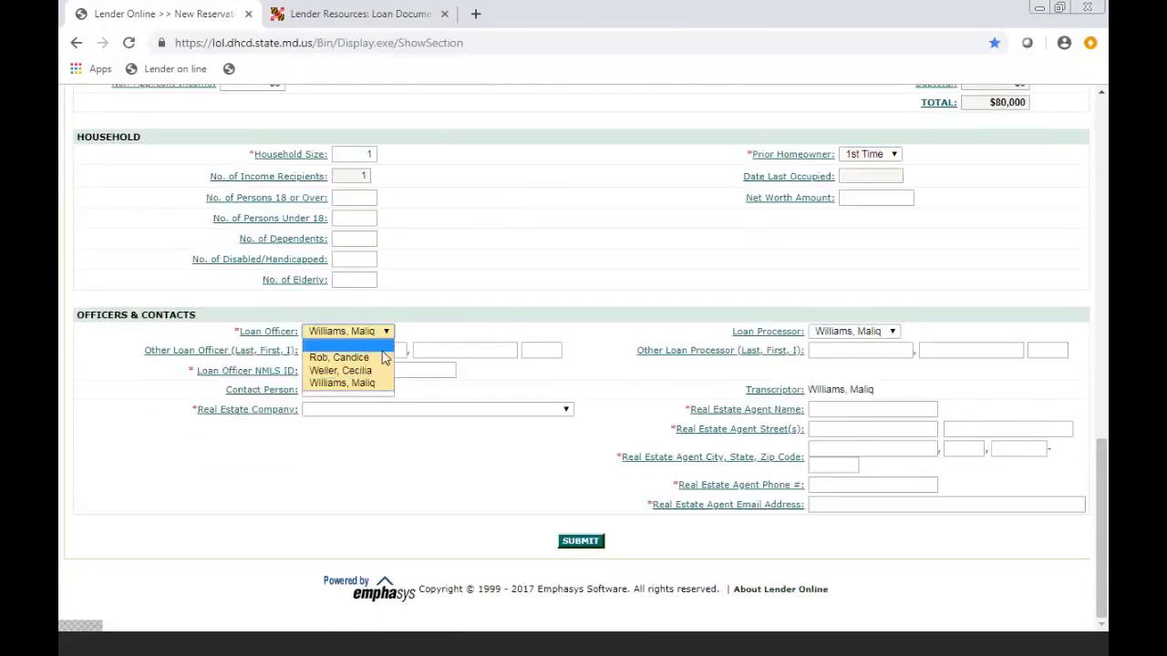
left_click(383, 357)
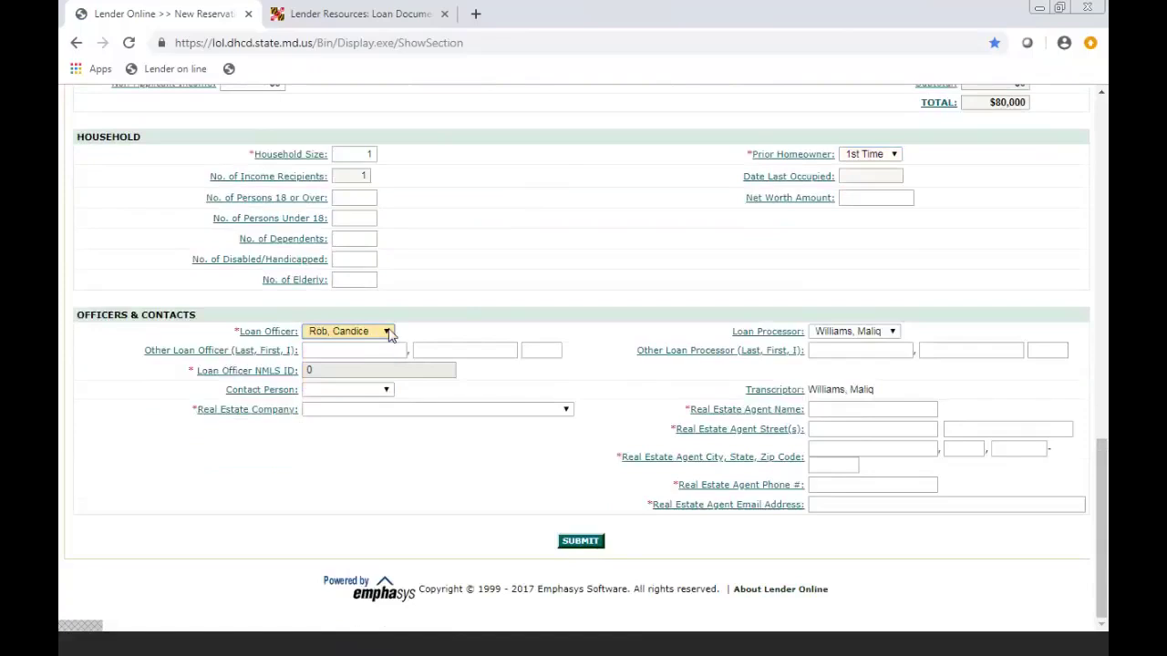
left_click(365, 235)
left_click(366, 221)
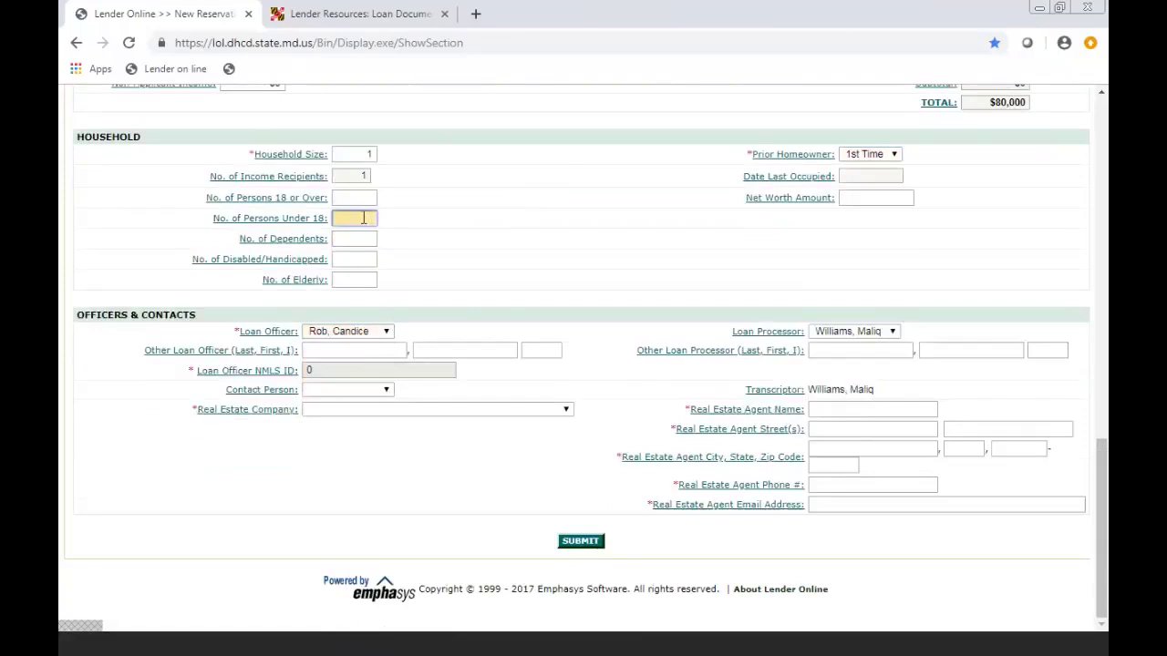
left_click(360, 239)
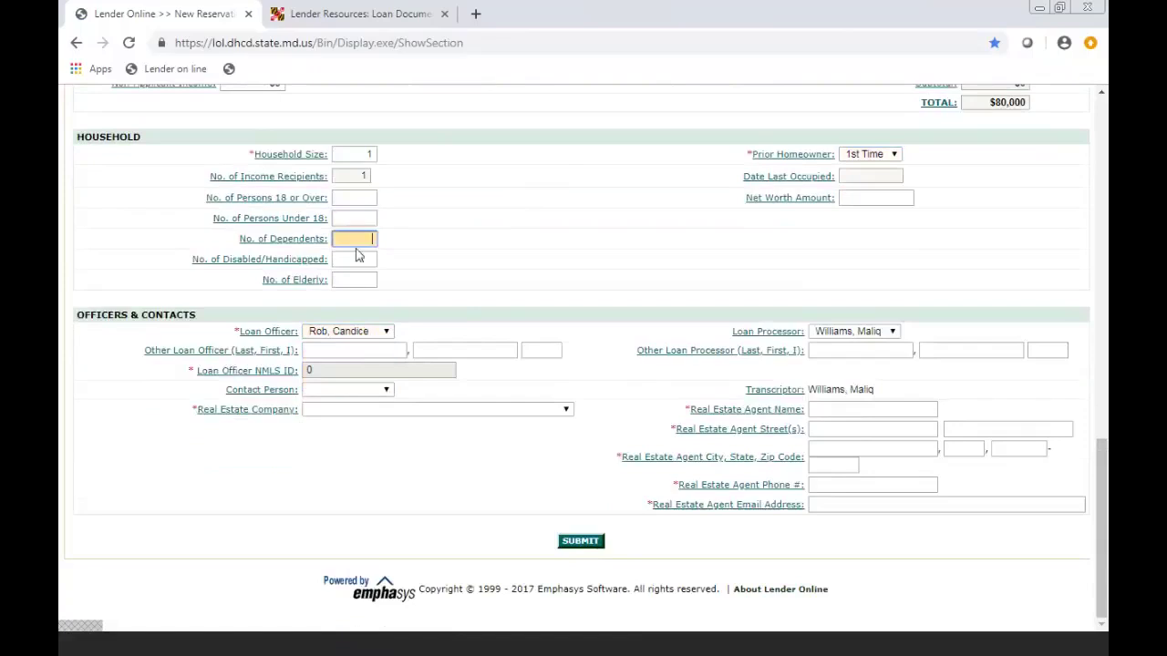
left_click(362, 259)
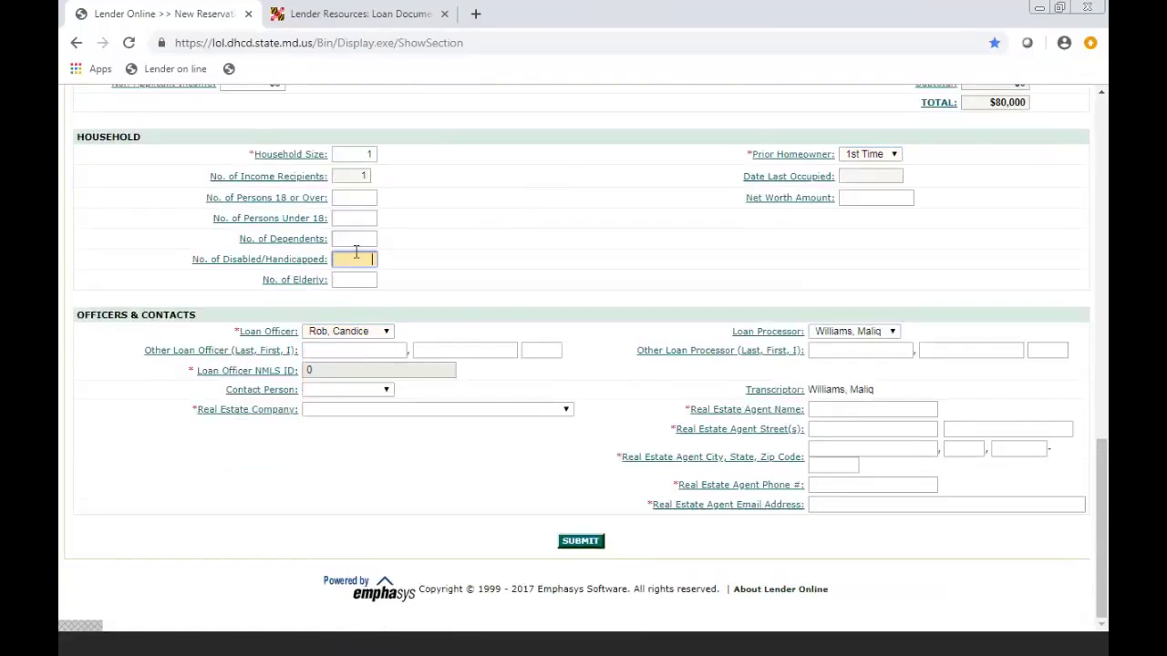
left_click(425, 338)
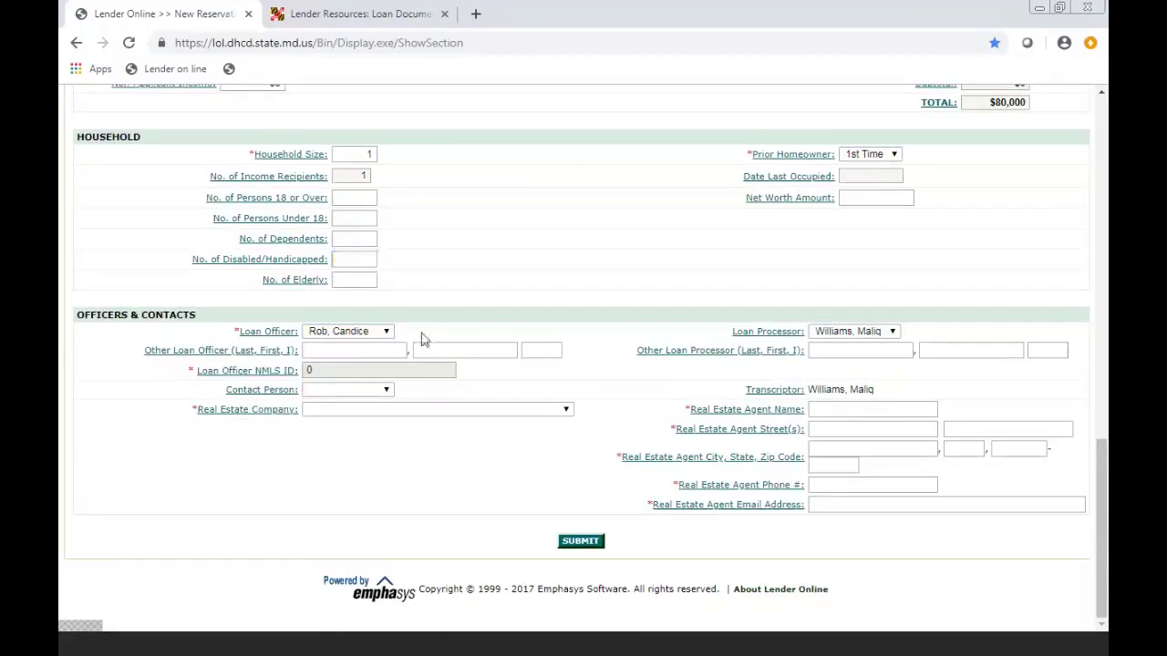
left_click(389, 334)
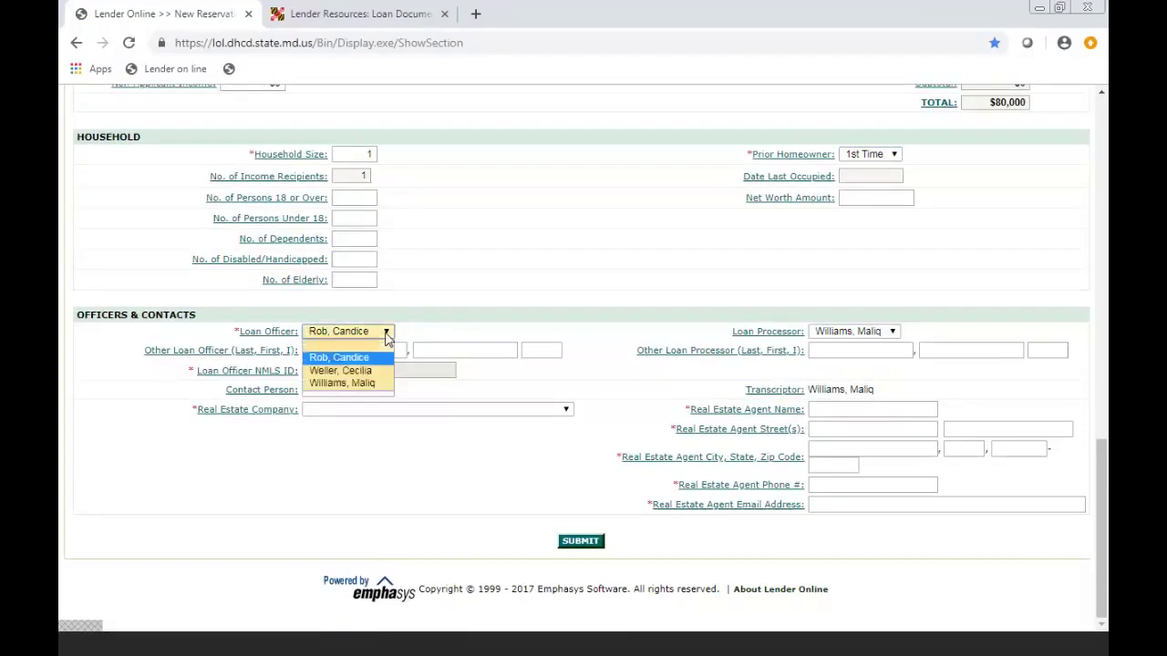
left_click(369, 360)
- Choose 1- Atlas Premier Realty as the real estate company
left_click(356, 412)
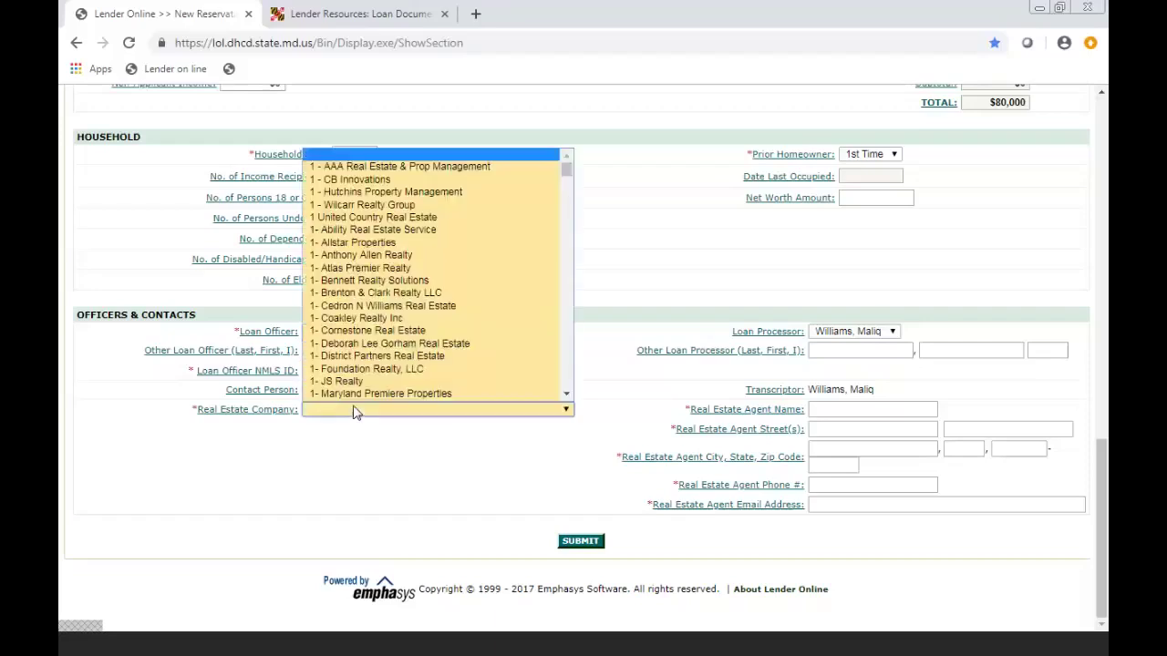
left_click(376, 268)
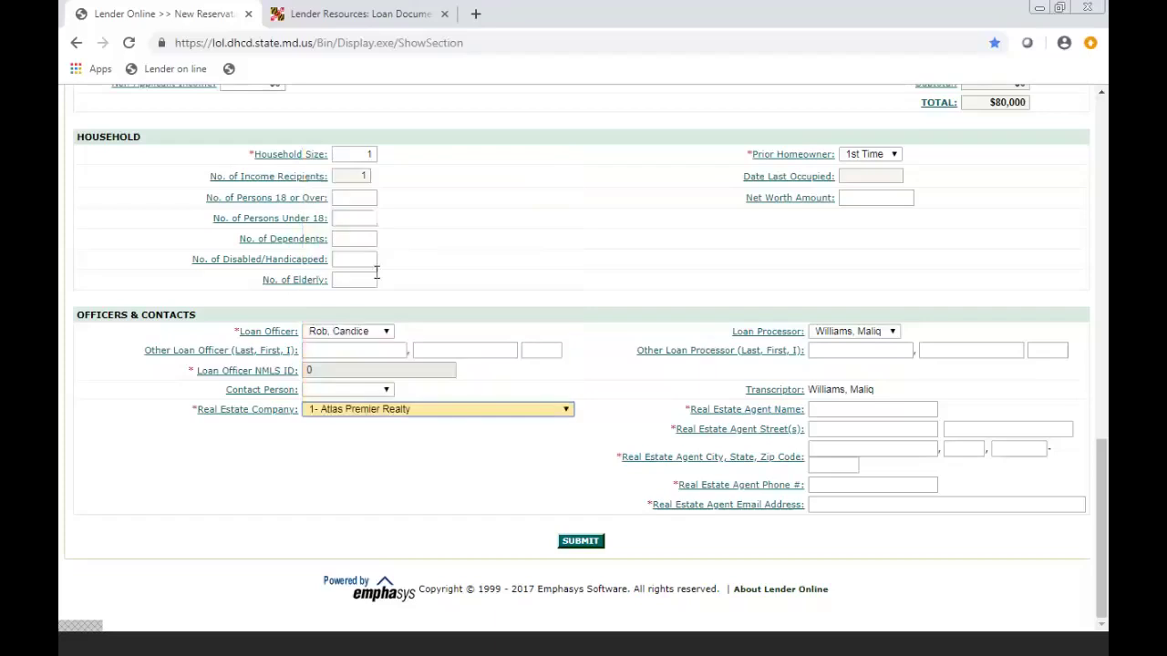
left_click(418, 464)
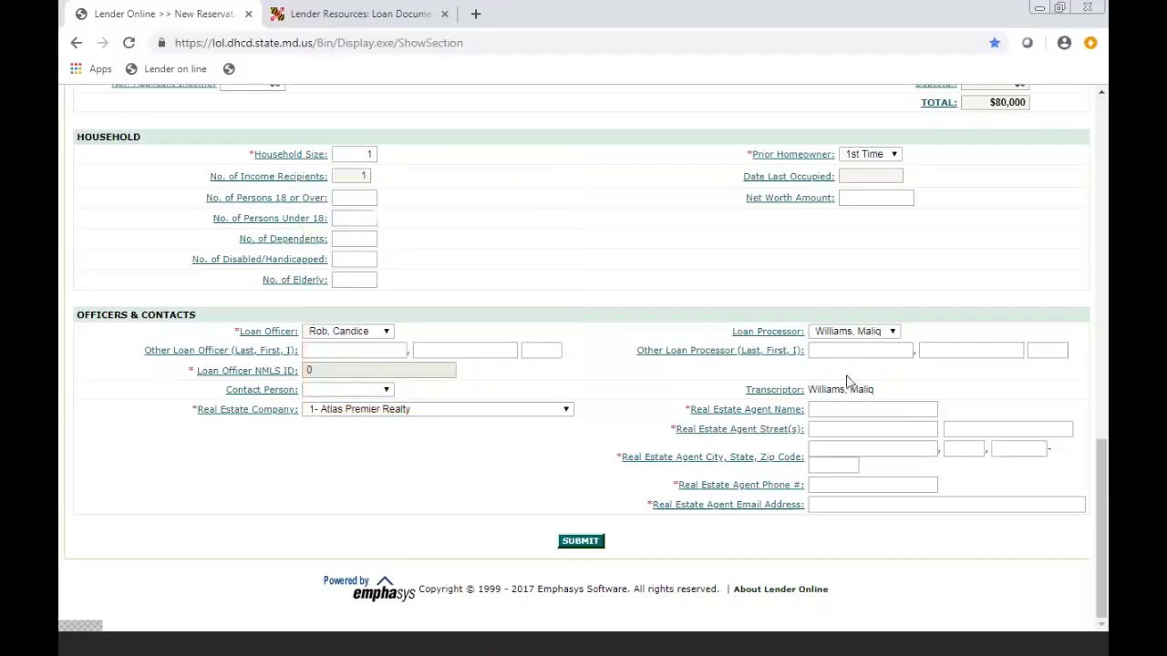
left_click(841, 409)
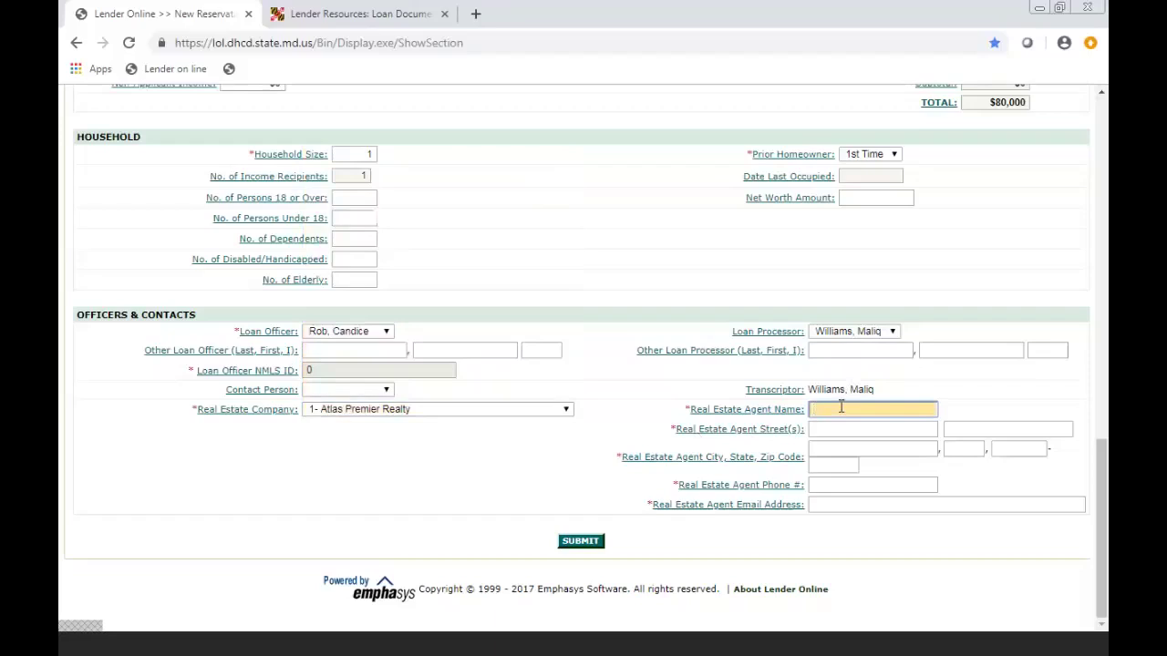
- Enter JD Agency as the agent name and fill in the agent's street
type("JD Agency")
left_click(1045, 406)
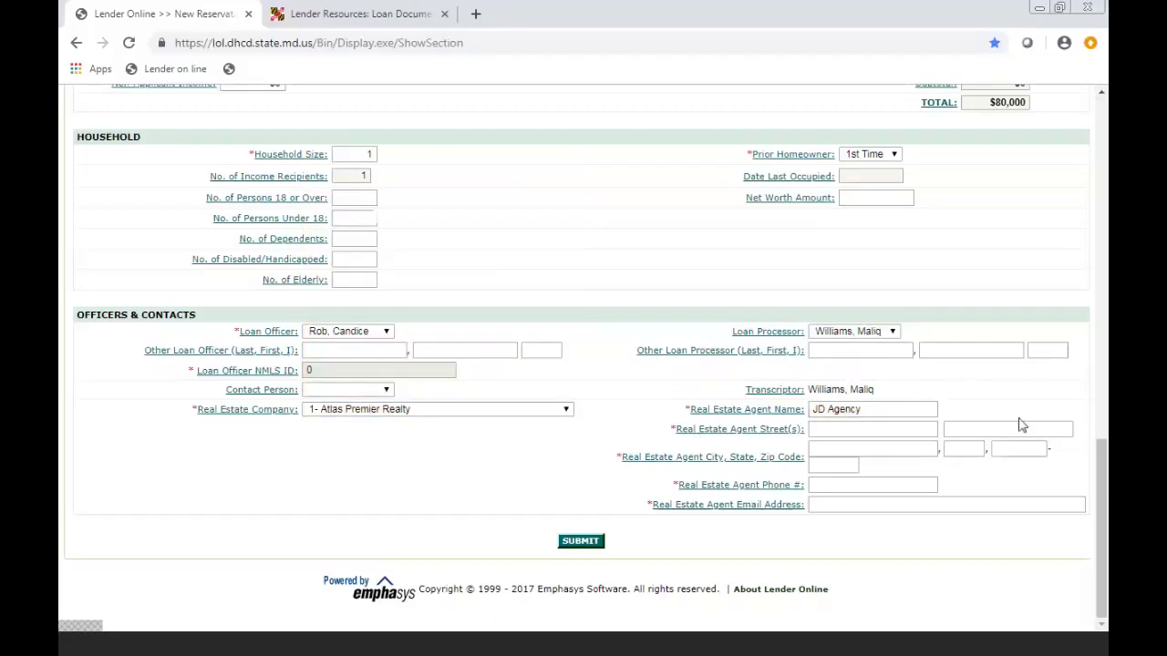
left_click(821, 426)
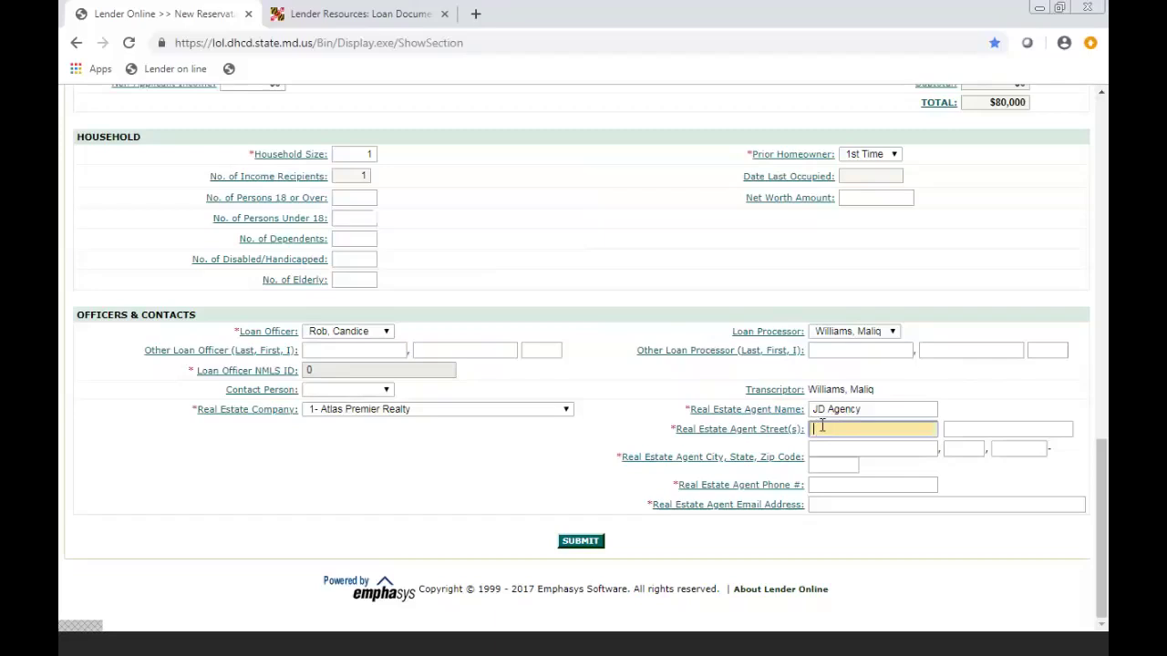
type("1200")
- Fill in the agent's city Lanham, state MD and zip code, then start the phone number
left_click(841, 453)
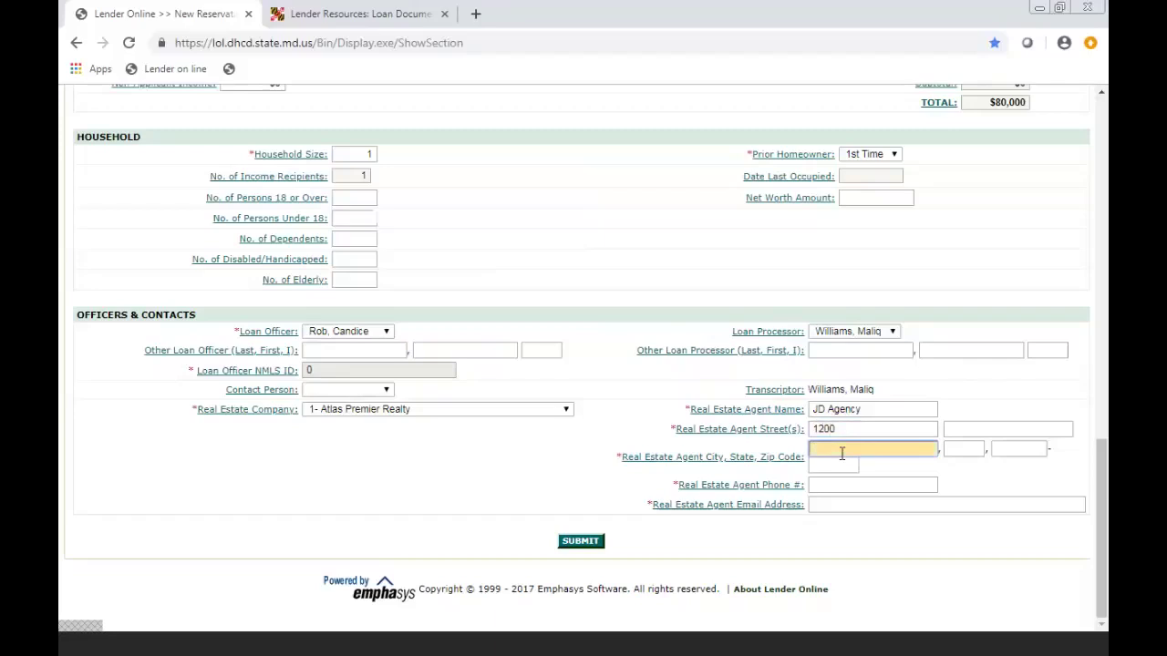
type("lanham")
key("Tab")
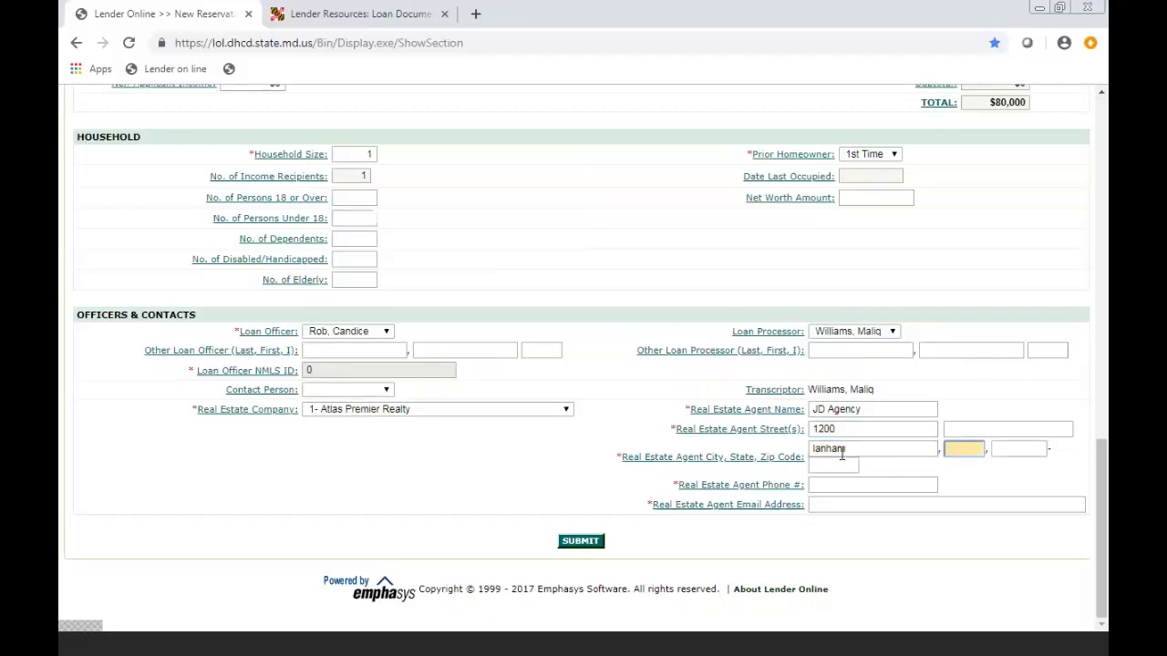
type("MD")
left_click(814, 449)
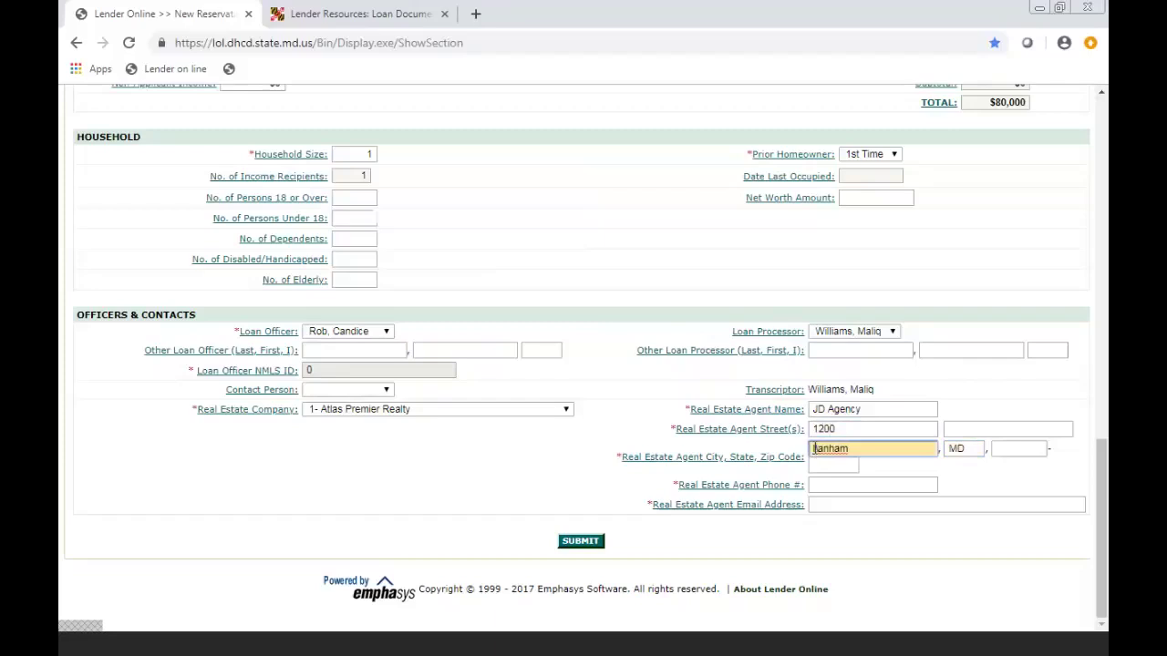
key("Delete")
type("L")
left_click(1023, 446)
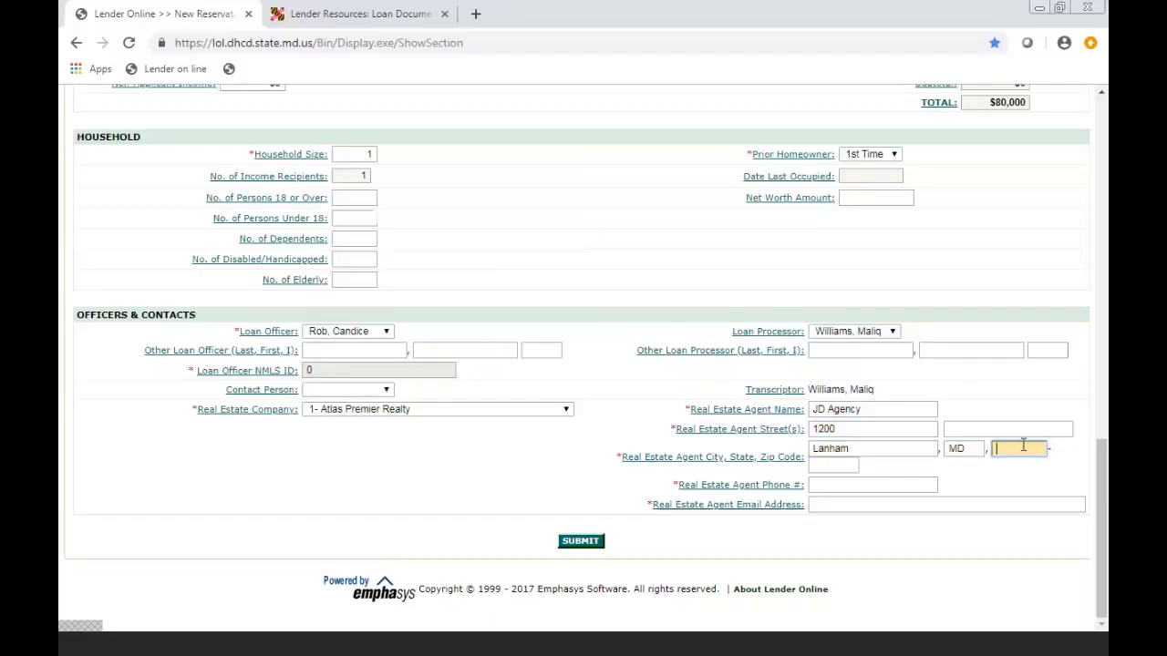
type("20706")
left_click(878, 481)
type("123-")
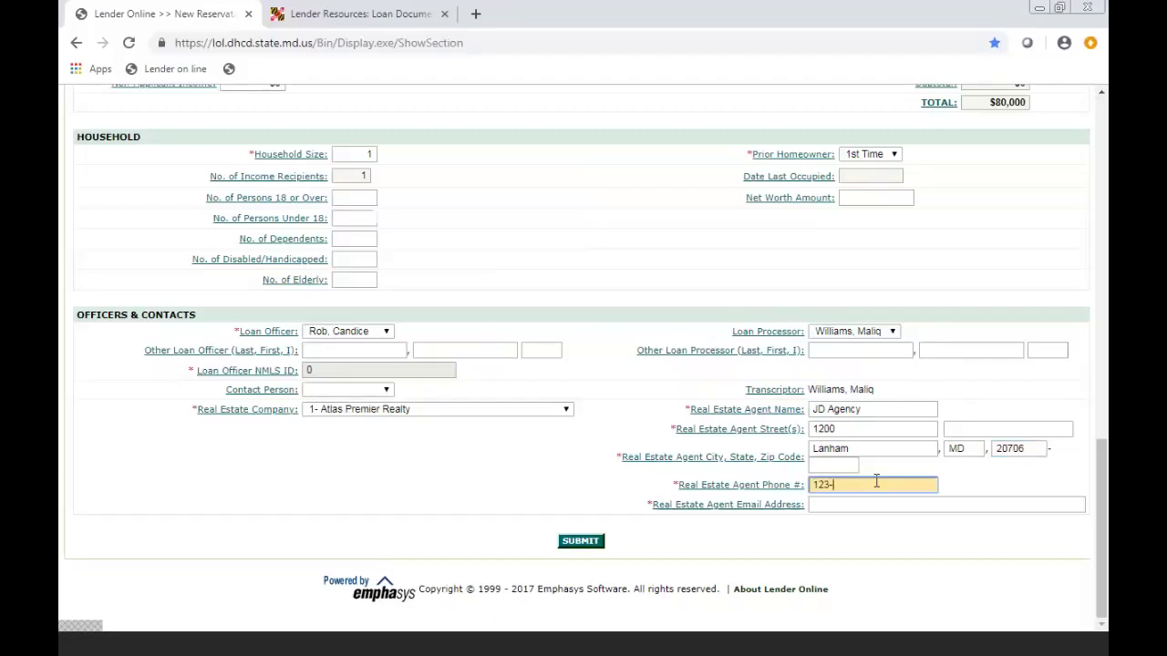
type("45-6879")
- Fix the agent's invalid phone number by adding the missing digit, then enter the agent's e-mail address
left_click(861, 507)
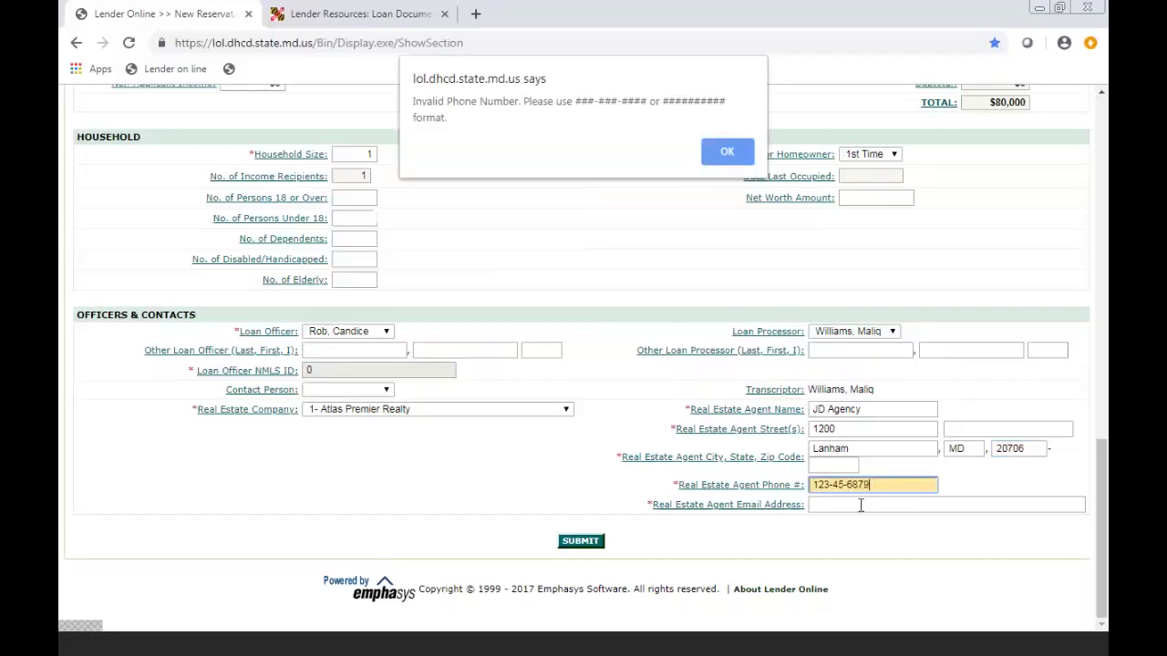
left_click(727, 151)
left_click(858, 507)
key("Return")
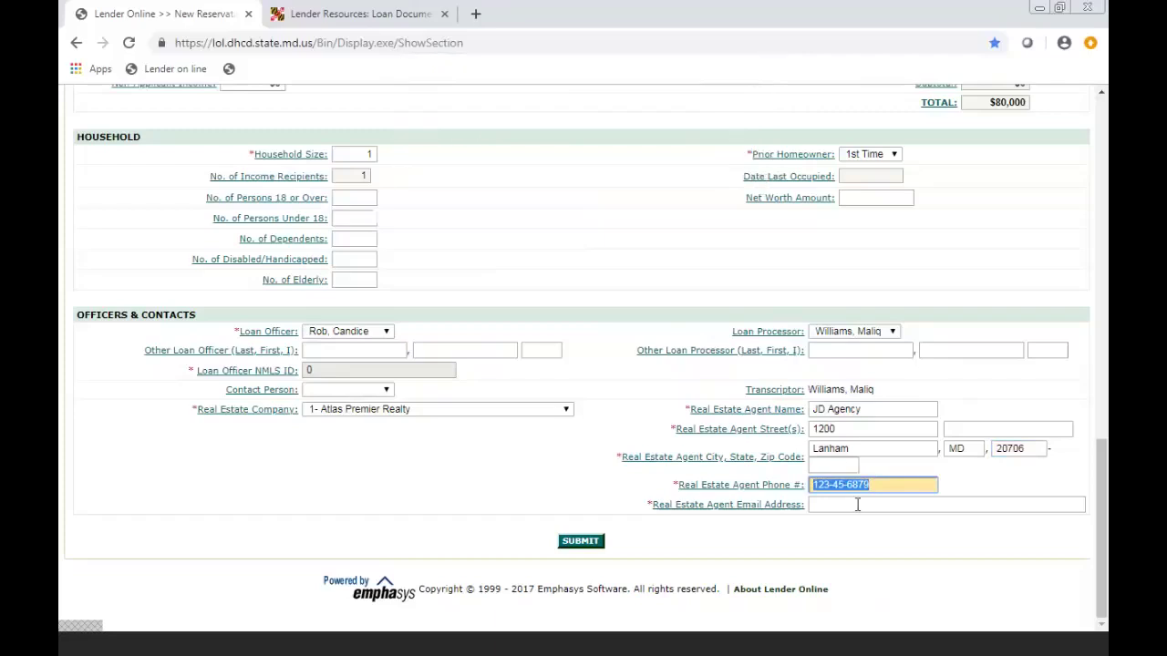
left_click(835, 485)
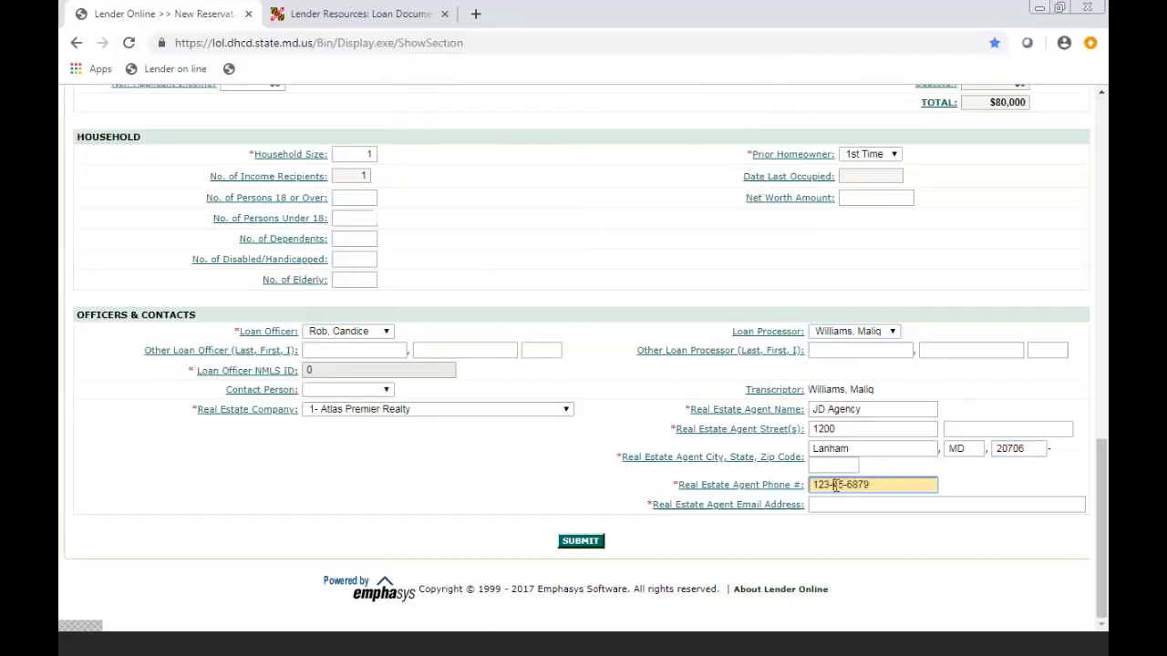
type("5")
left_click(833, 502)
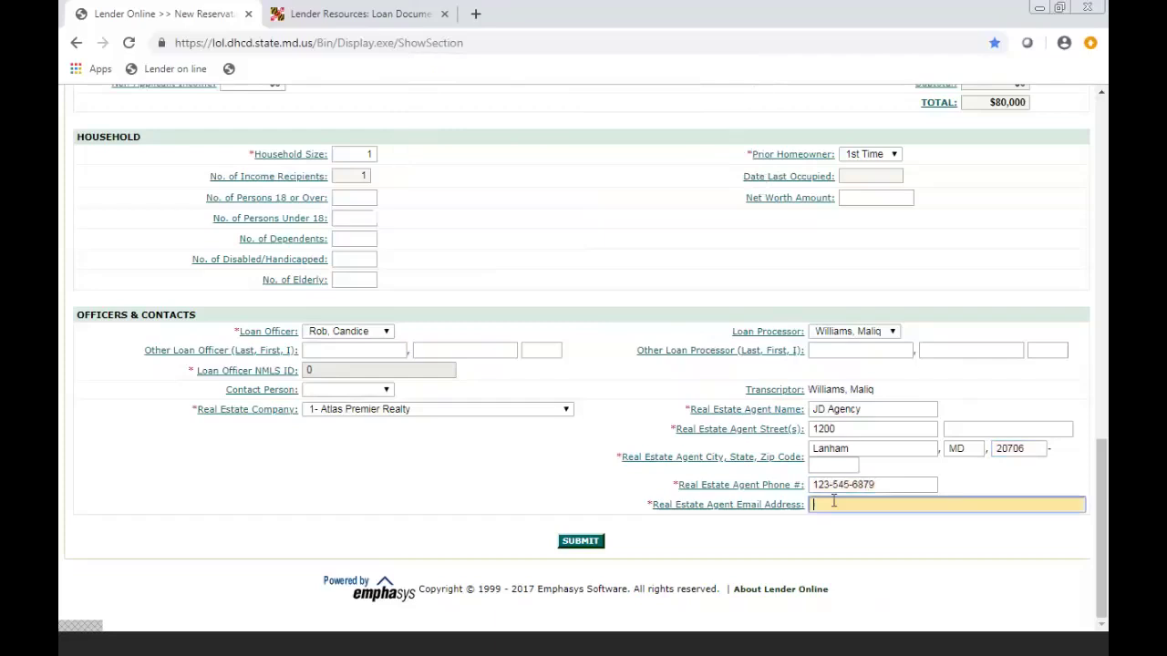
- Scroll through the completed reservation form to review it, then submit it
left_click_drag(1103, 476, 1105, 151)
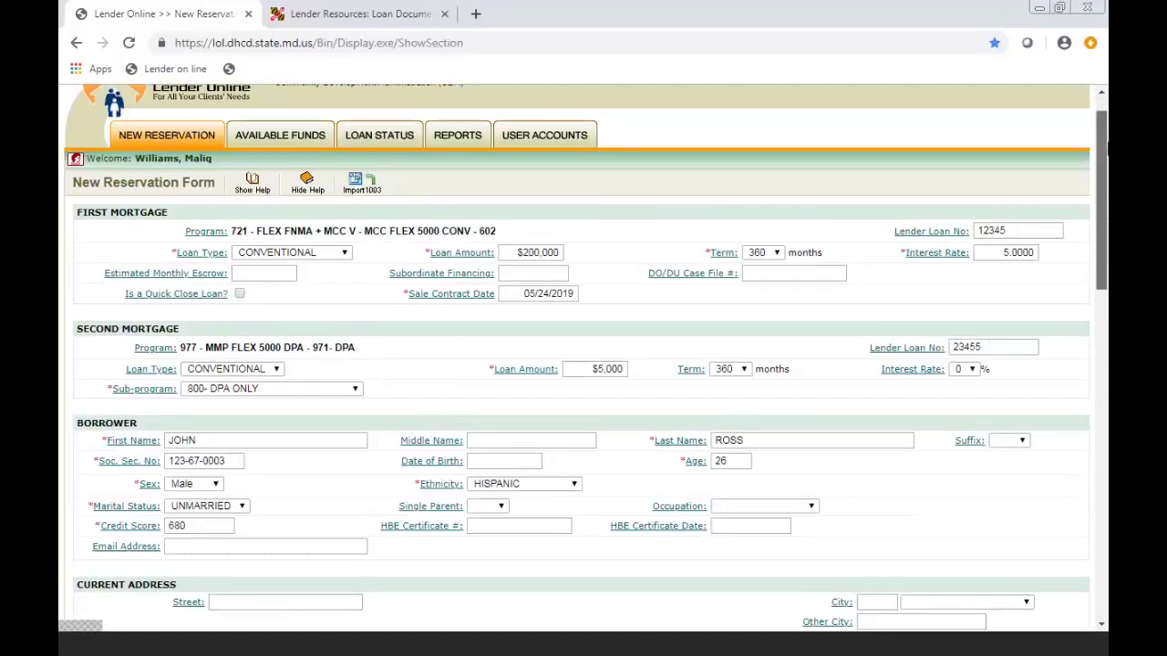
left_click_drag(1105, 150, 1060, 507)
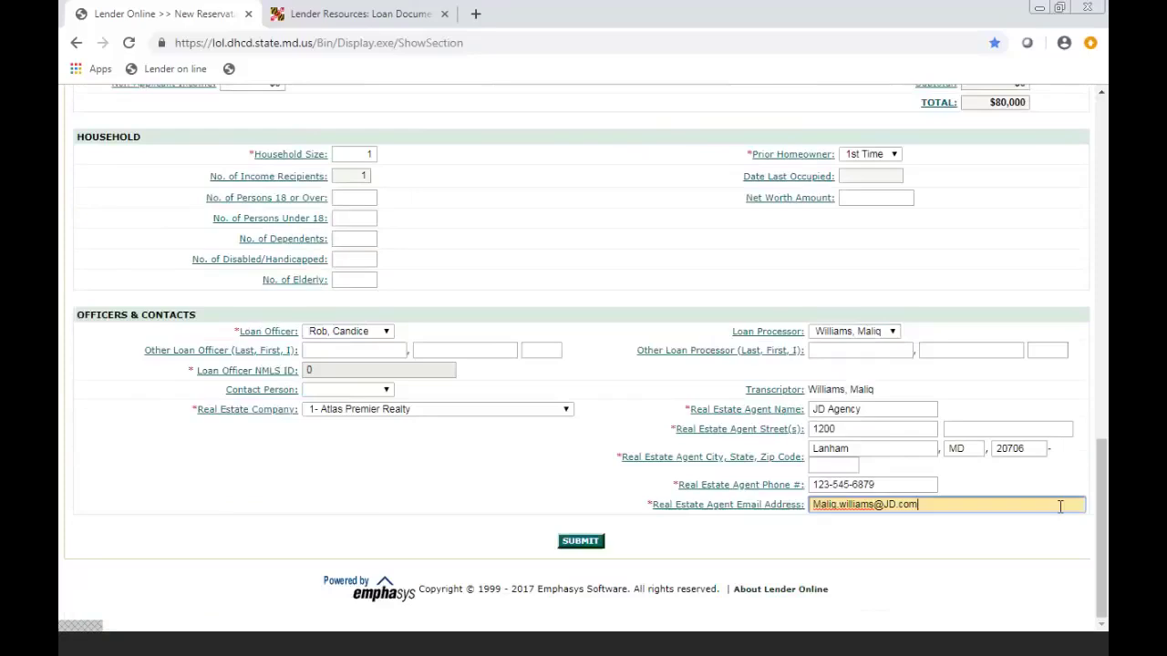
left_click(599, 543)
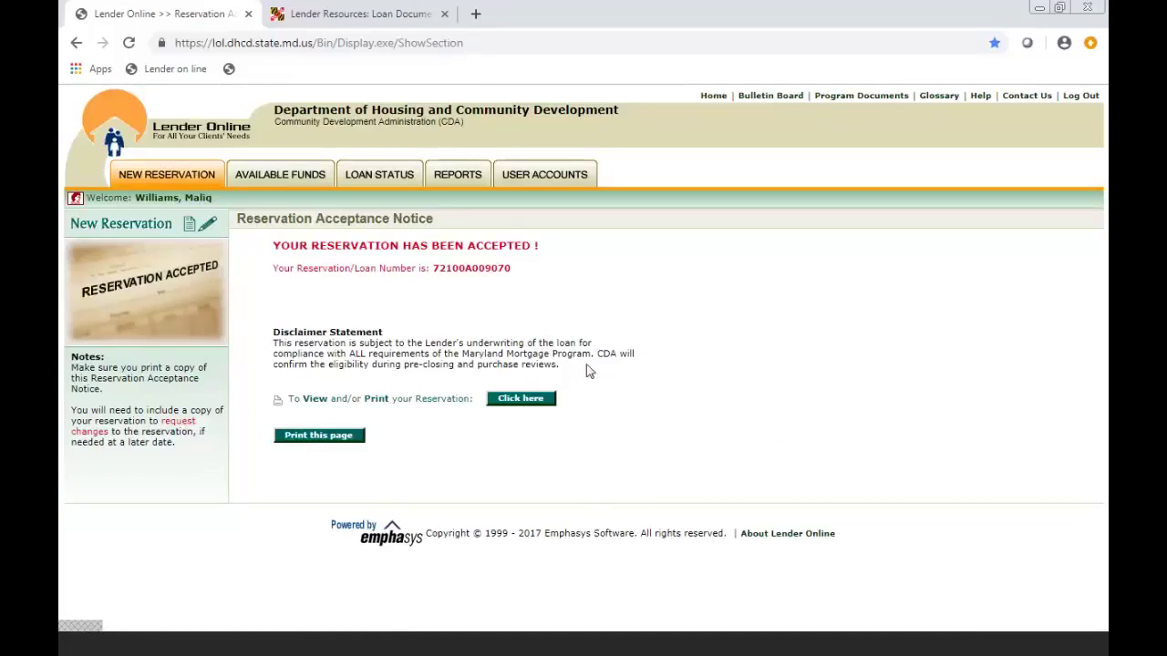
- Select and then deselect the new loan number on the Reservation Acceptance Notice
double_click(435, 270)
left_click(461, 280)
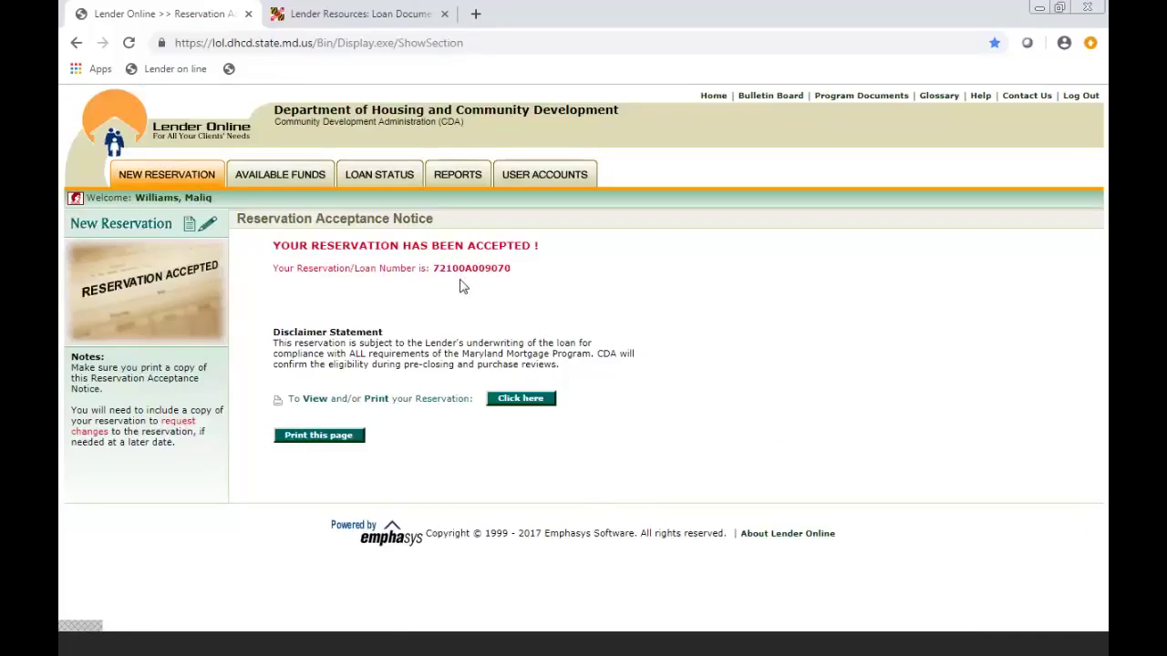